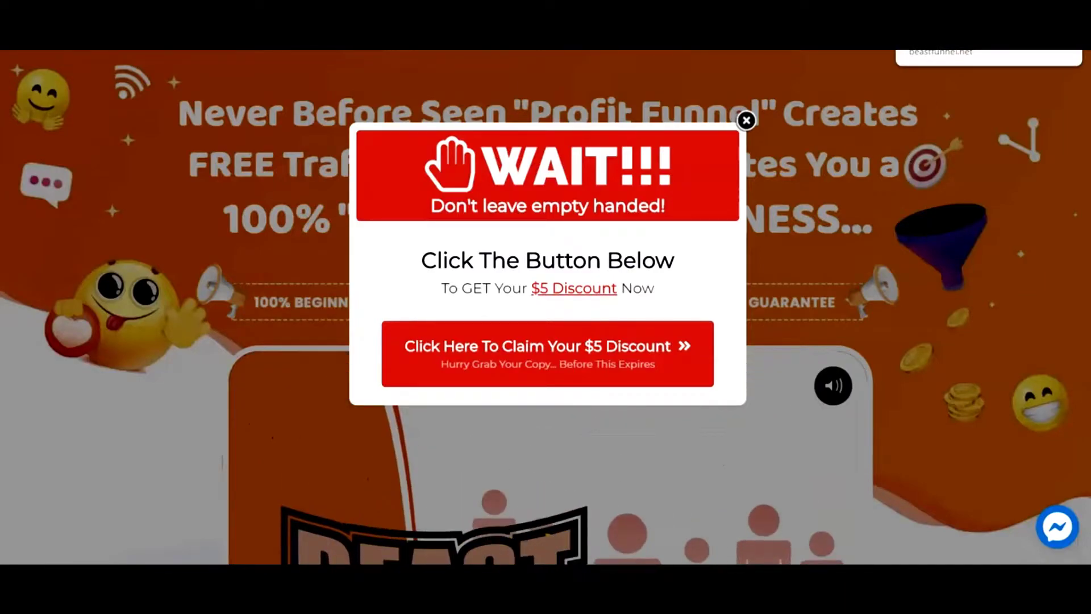
Return to the Beast Funnels dashboard tab with the saved funnels table.
{"action": "left_click", "coordinate": [920, 45]}
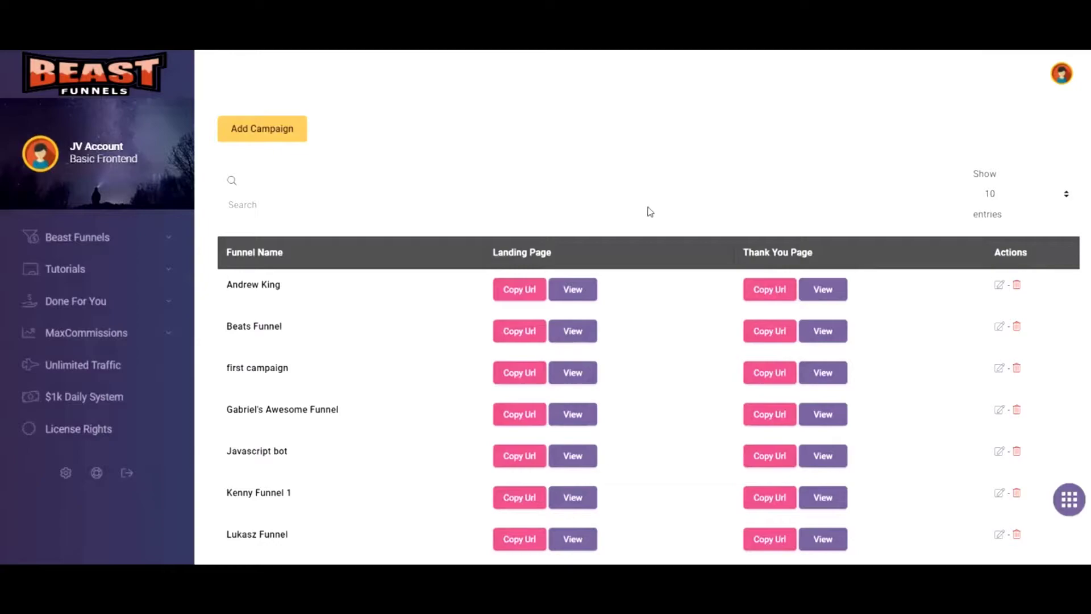
Use the sidebar's Beast Funnels menu to reach Create New, briefly passing through Manage.
{"action": "left_click", "coordinate": [103, 249]}
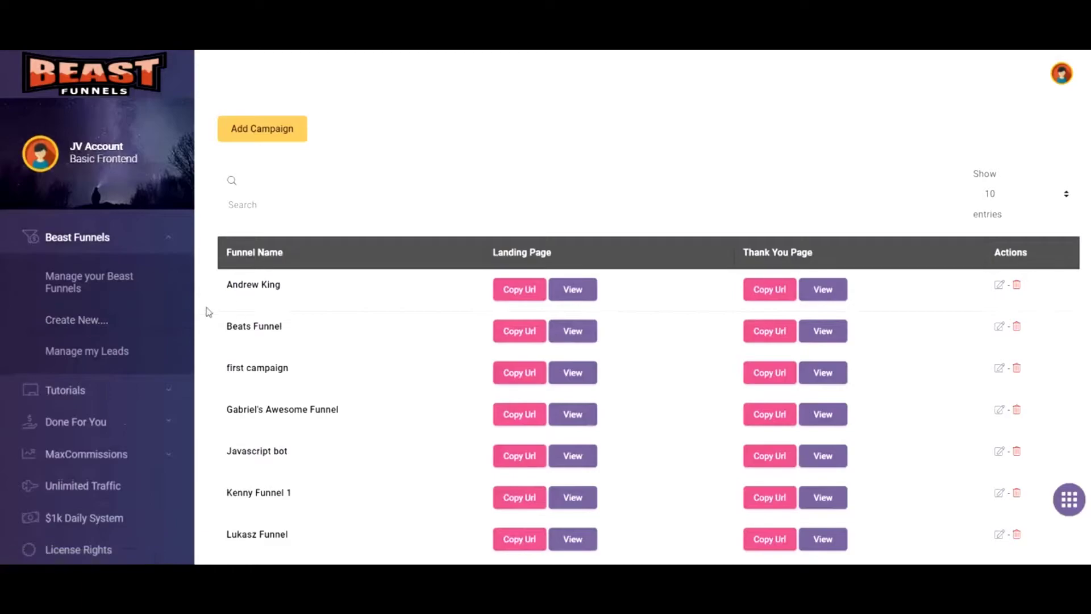
{"action": "left_click", "coordinate": [113, 293]}
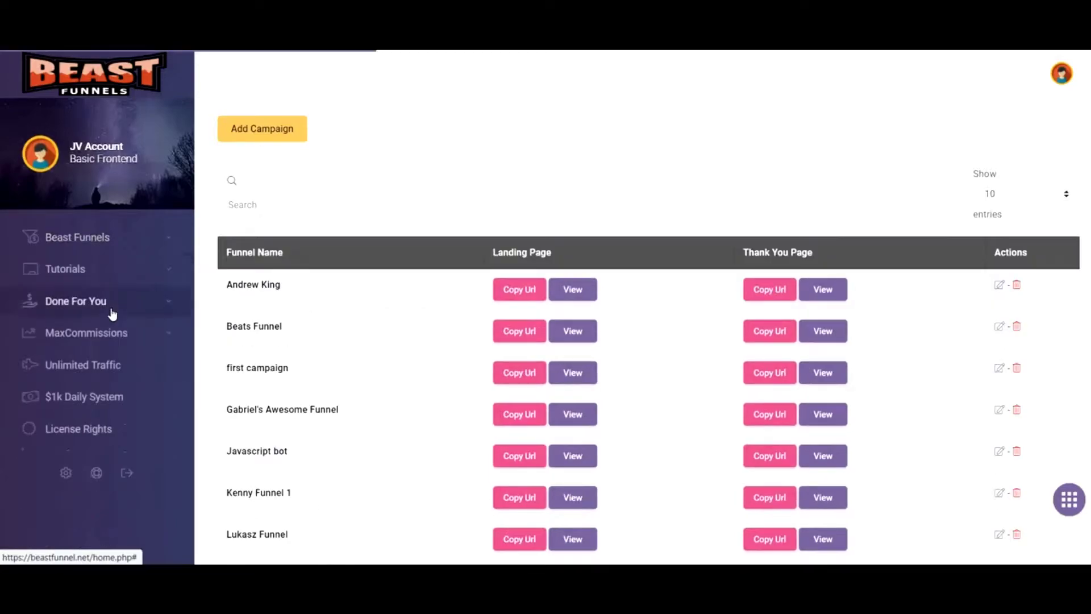
{"action": "left_click", "coordinate": [91, 241]}
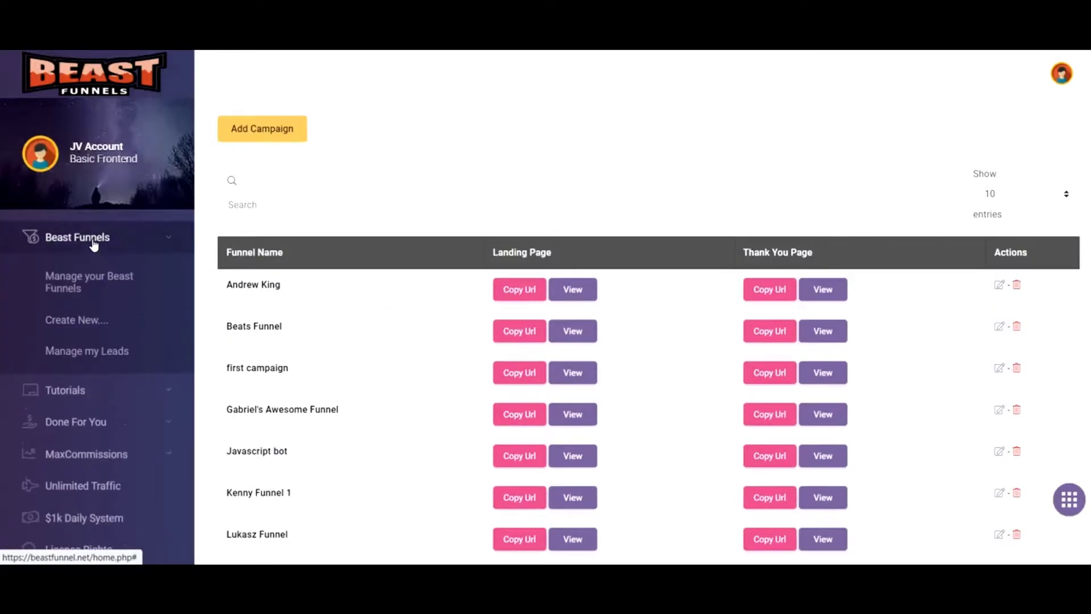
{"action": "left_click", "coordinate": [80, 324]}
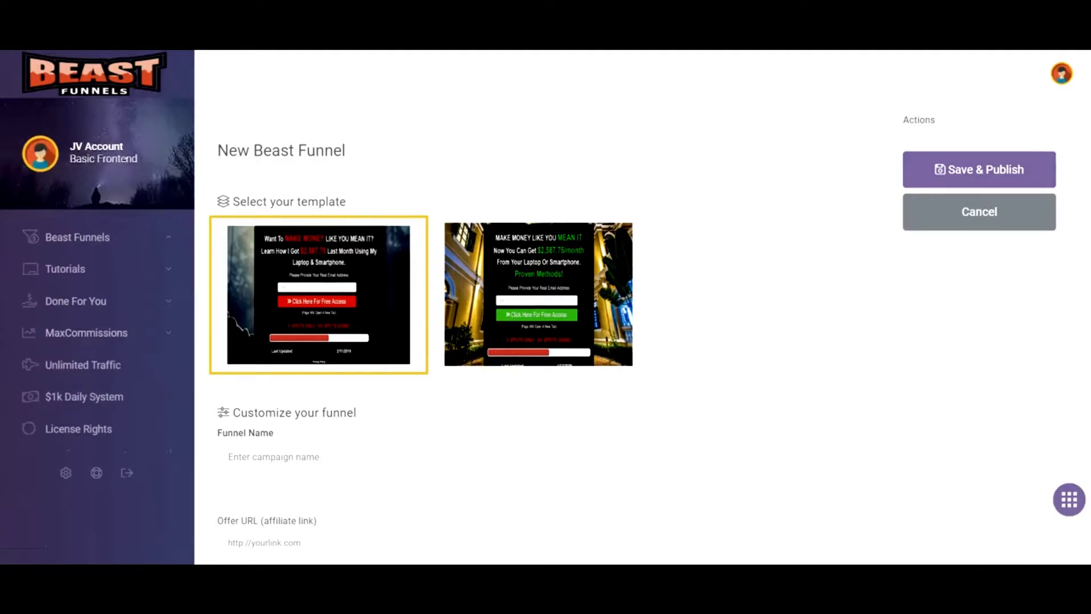
{"action": "scroll", "coordinate": [546, 307], "scroll_direction": "down", "scroll_amount": 3}
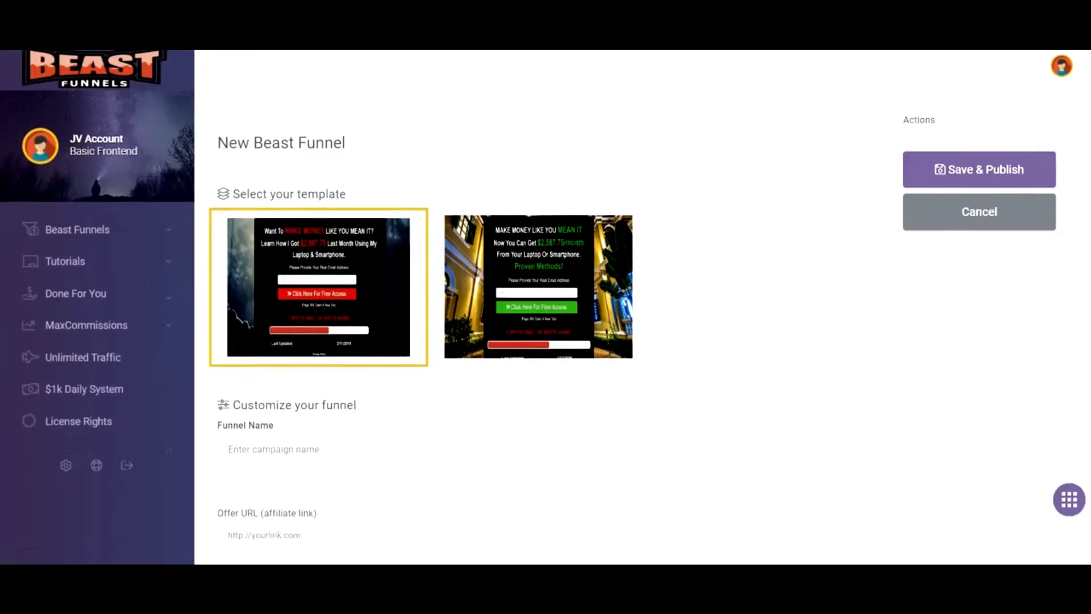
{"action": "scroll", "coordinate": [827, 352], "scroll_direction": "down", "scroll_amount": 3}
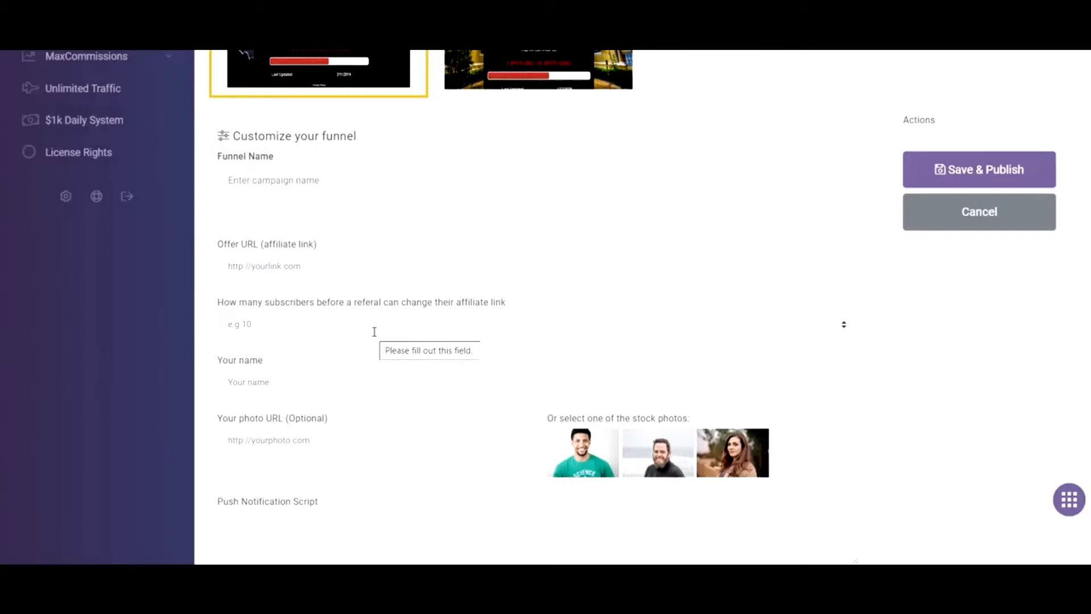
Enter 4 as the referral subscriber threshold and view the autoresponder list without choosing one.
{"action": "left_click", "coordinate": [375, 329]}
{"action": "type", "text": "4"}
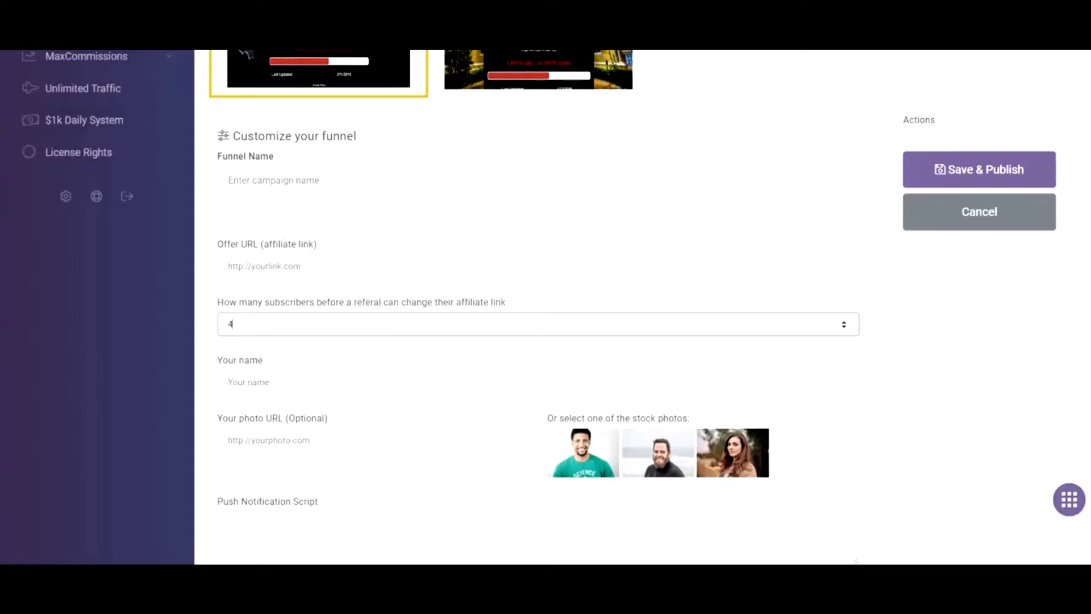
{"action": "scroll", "coordinate": [688, 430], "scroll_direction": "down", "scroll_amount": 3}
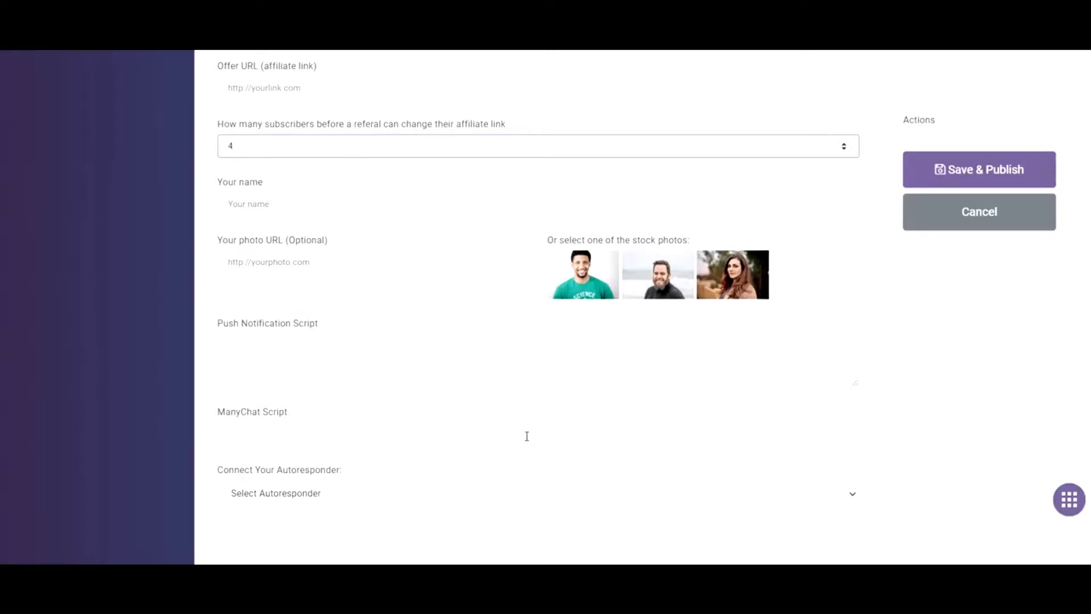
{"action": "left_click", "coordinate": [750, 504]}
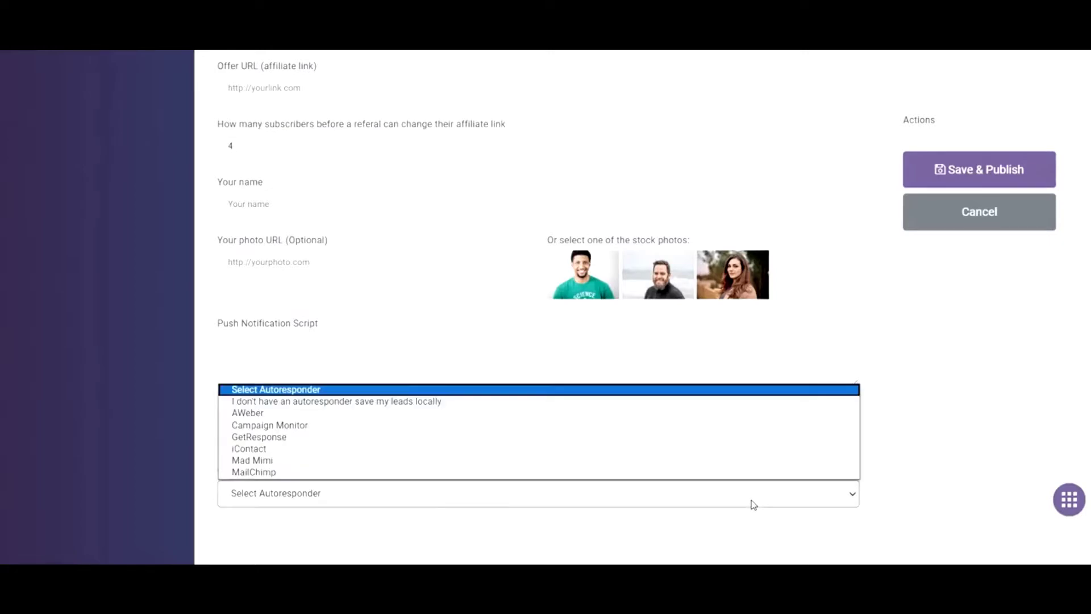
{"action": "left_click", "coordinate": [752, 504]}
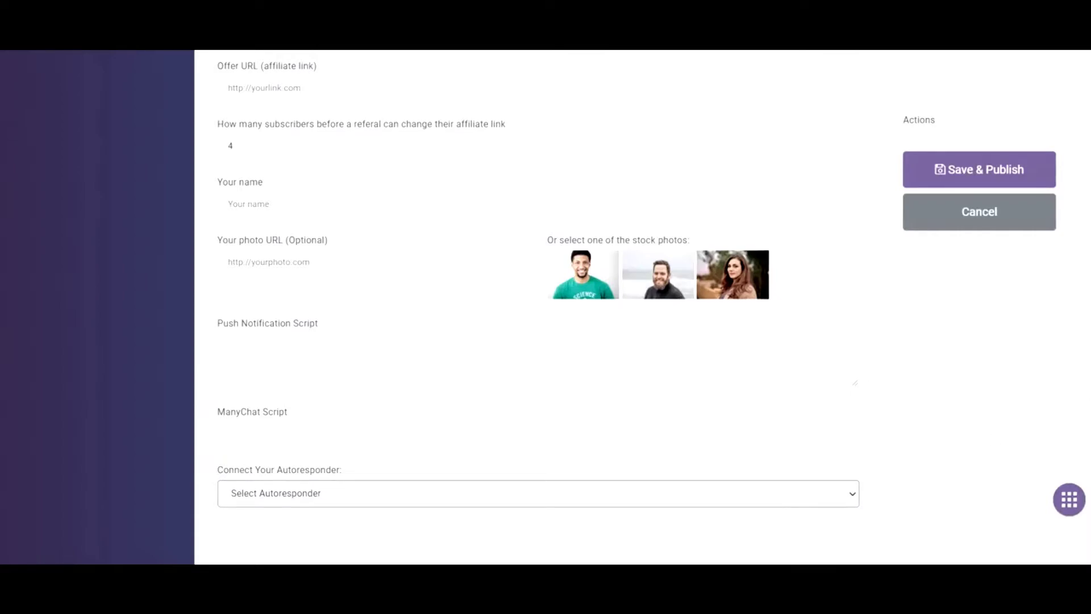
{"action": "scroll", "coordinate": [875, 139], "scroll_direction": "up", "scroll_amount": 10}
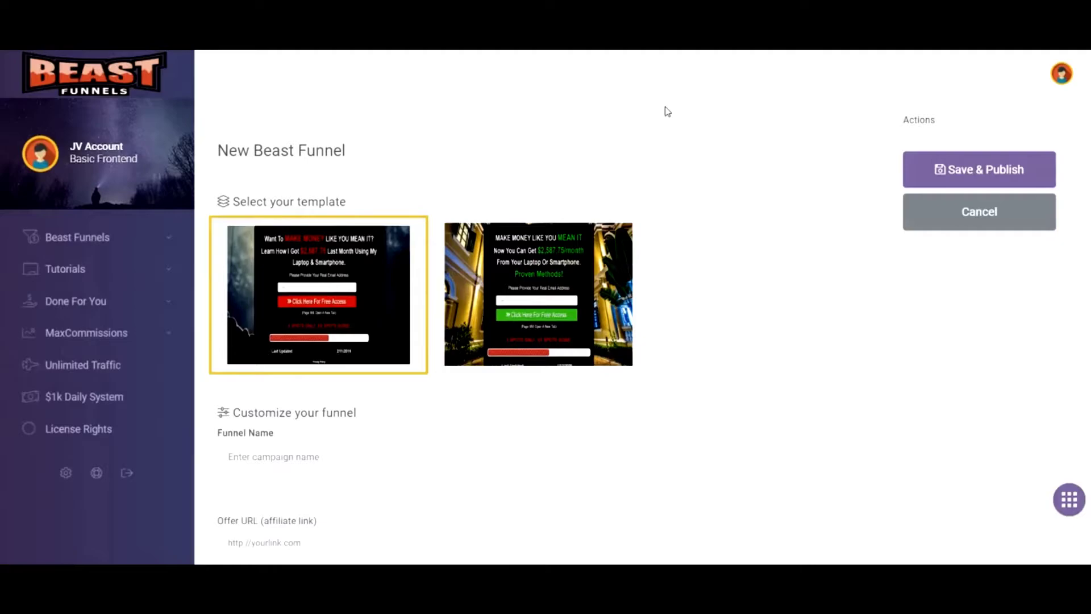
Leave the unsaved form via Beast Funnels > Manage your Beast Funnels.
{"action": "left_click", "coordinate": [91, 243]}
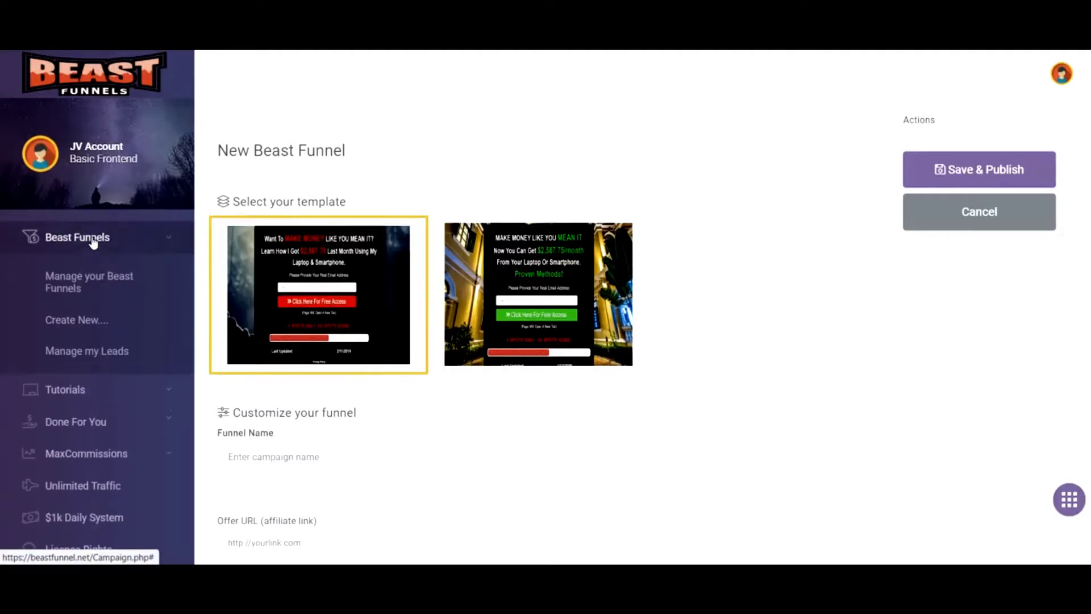
{"action": "left_click", "coordinate": [92, 281]}
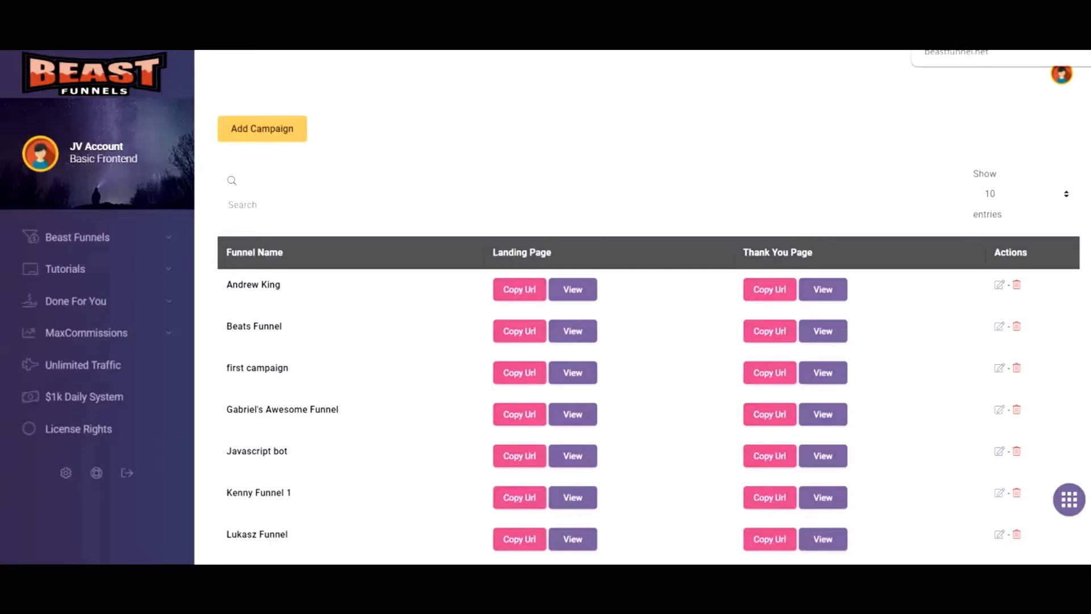
{"action": "left_click", "coordinate": [949, 35]}
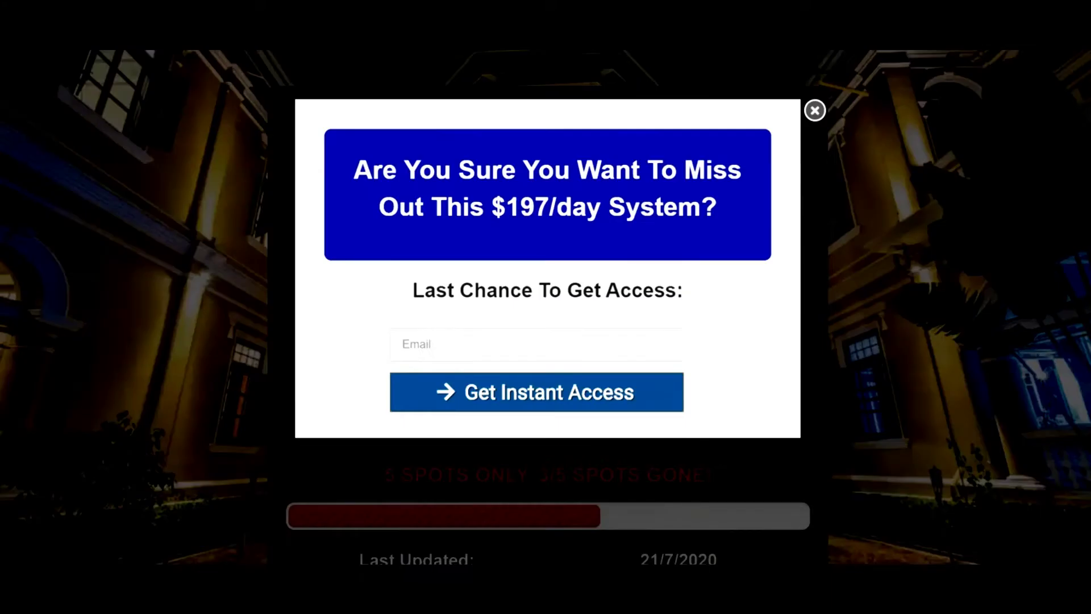
{"action": "left_click", "coordinate": [814, 112]}
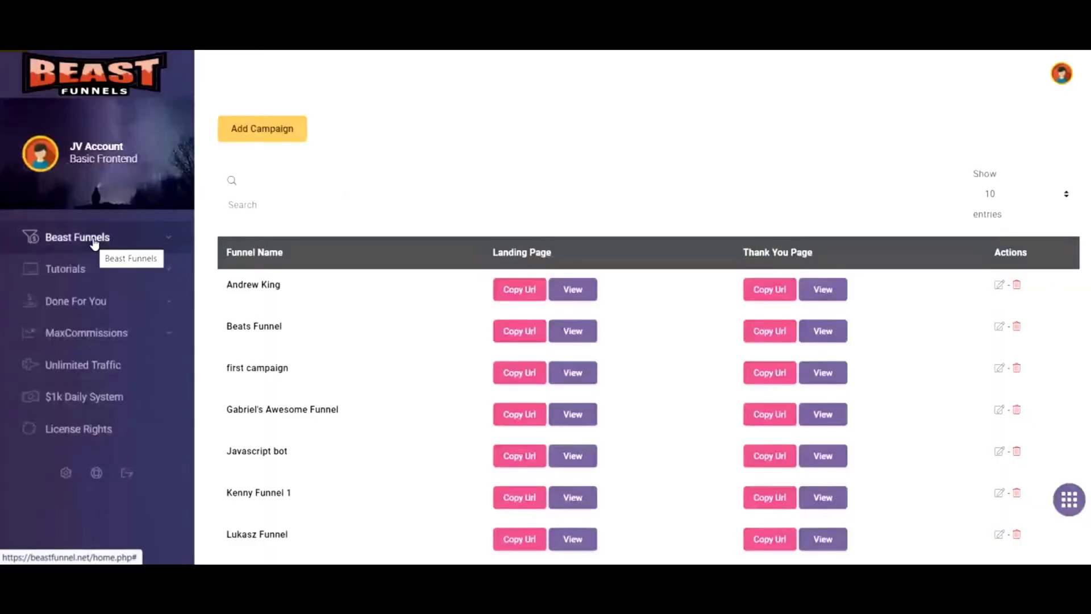
Expand the Beast Funnels section of the sidebar navigation.
{"action": "left_click", "coordinate": [94, 243]}
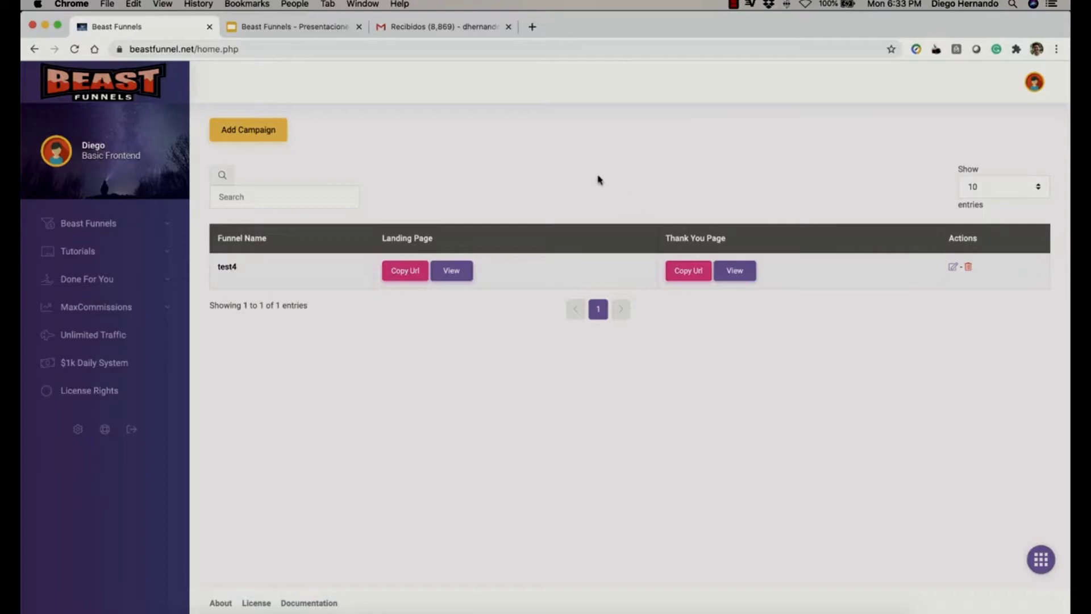
{"action": "left_click", "coordinate": [247, 134]}
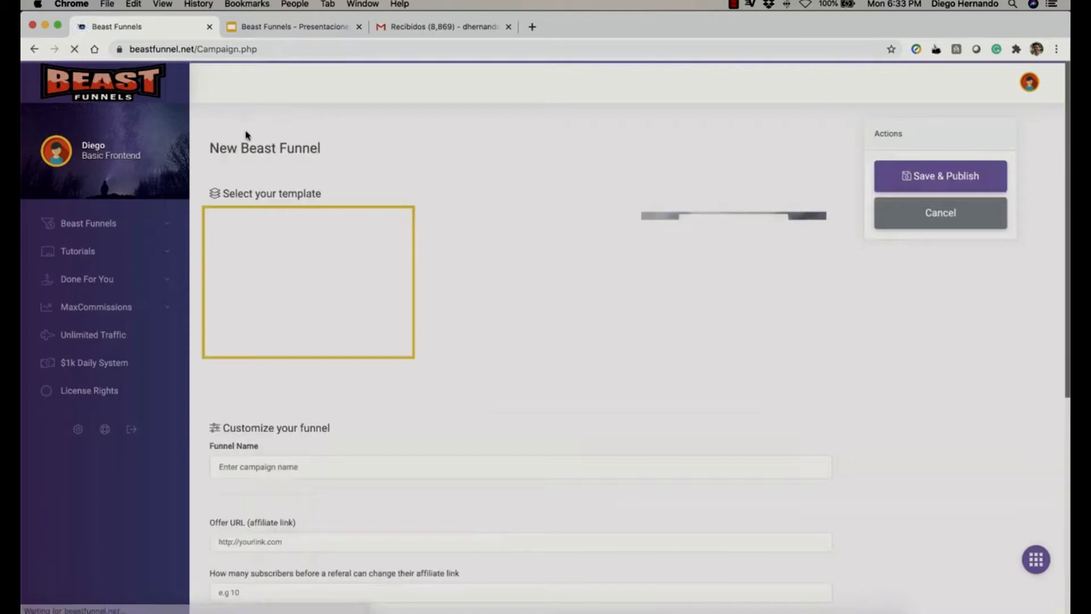
{"action": "scroll", "coordinate": [737, 406], "scroll_direction": "down", "scroll_amount": 3}
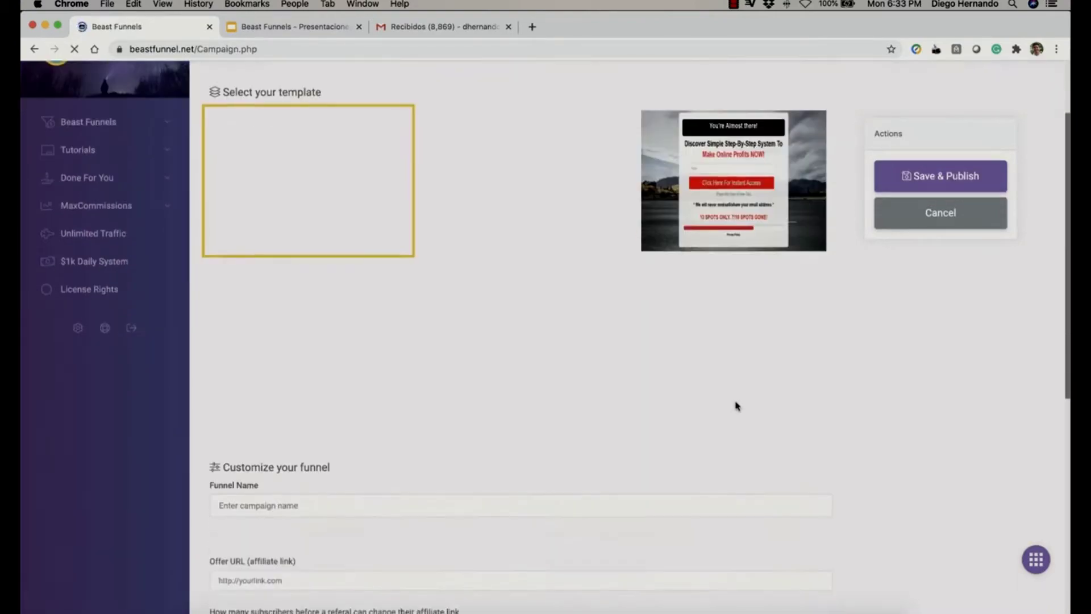
{"action": "scroll", "coordinate": [737, 406], "scroll_direction": "up", "scroll_amount": 3}
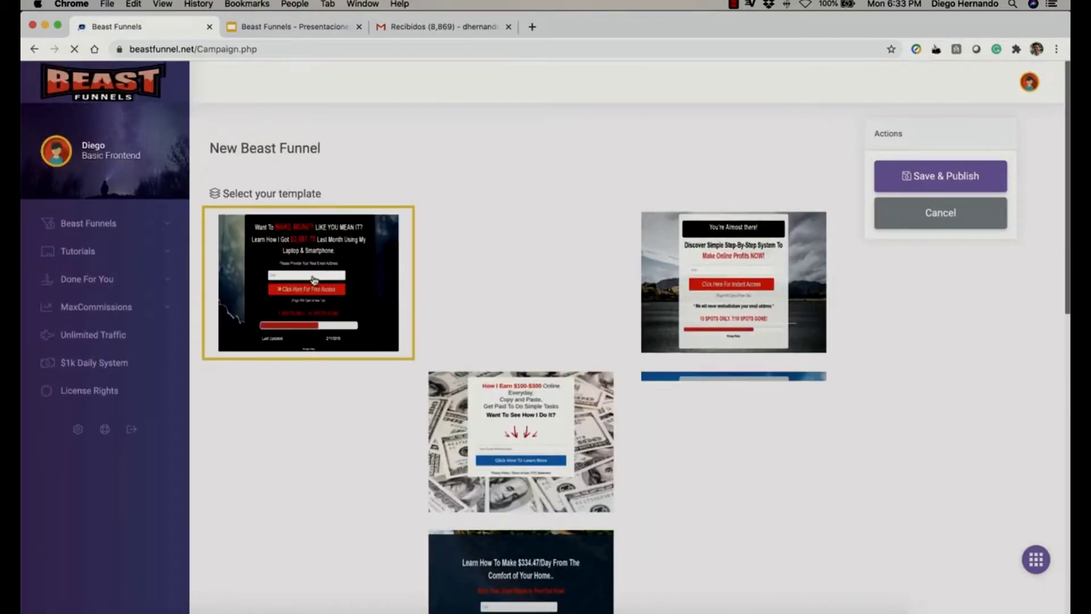
{"action": "scroll", "coordinate": [312, 279], "scroll_direction": "down", "scroll_amount": 10}
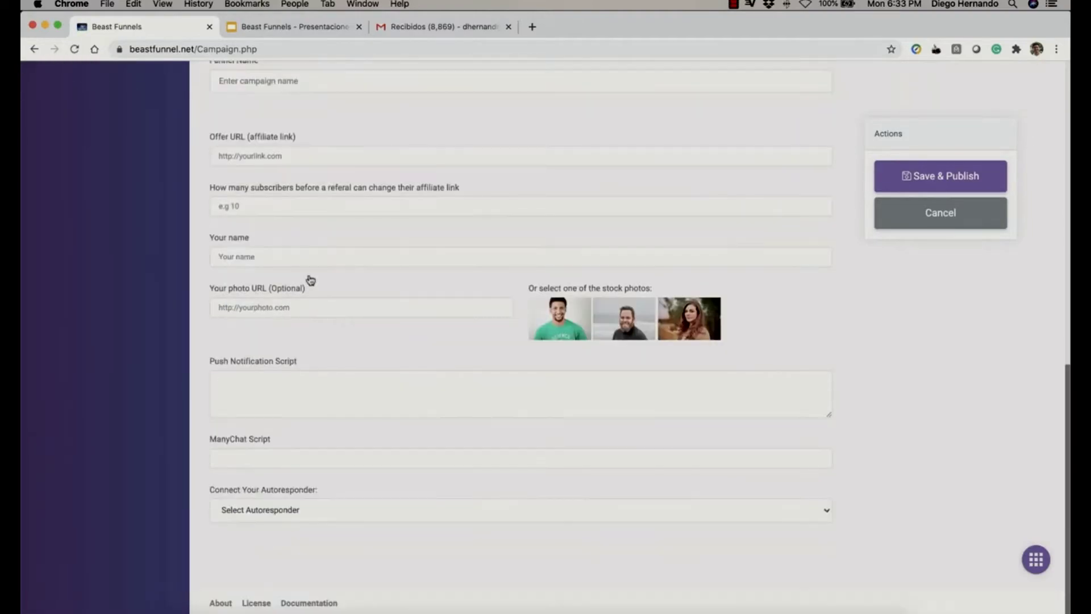
{"action": "scroll", "coordinate": [310, 279], "scroll_direction": "up", "scroll_amount": 2}
{"action": "left_click", "coordinate": [295, 149]}
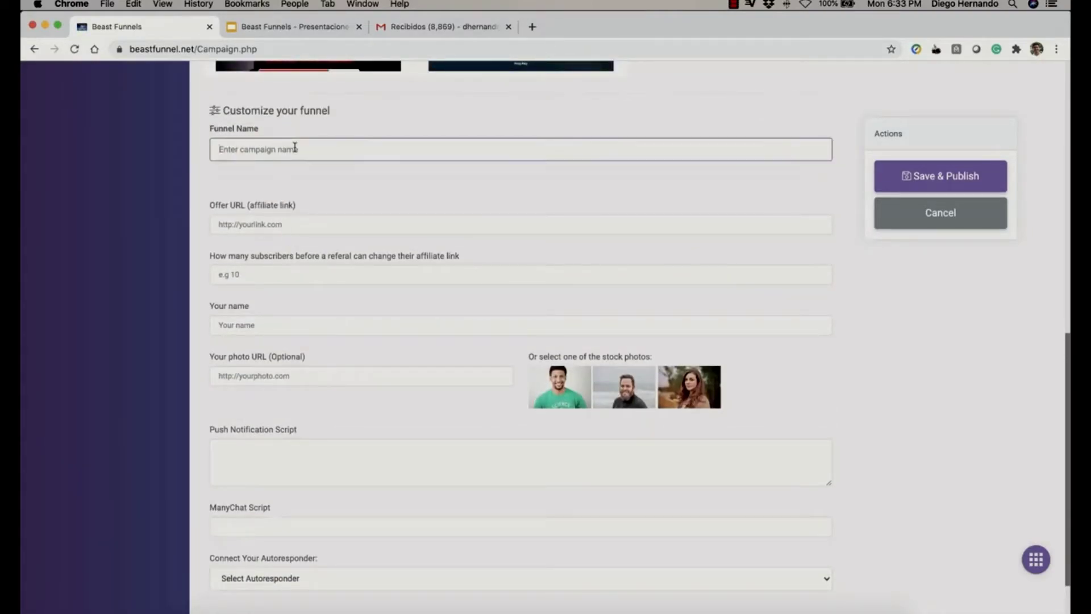
{"action": "type", "text": "test"}
{"action": "left_click", "coordinate": [341, 223]}
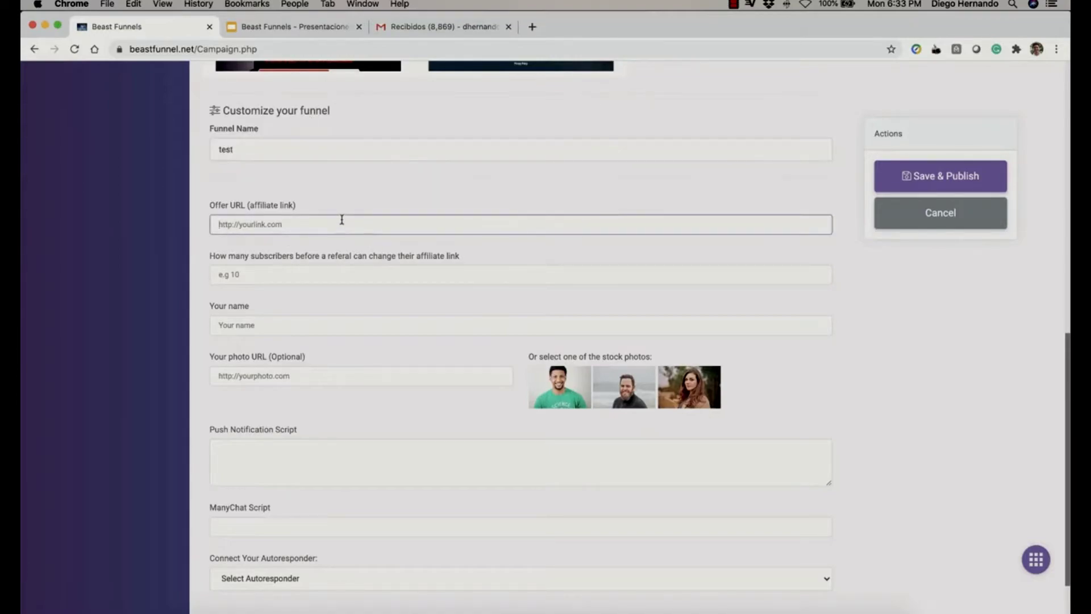
{"action": "type", "text": "https://www.amazon.com"}
{"action": "left_click", "coordinate": [442, 269]}
{"action": "type", "text": "4"}
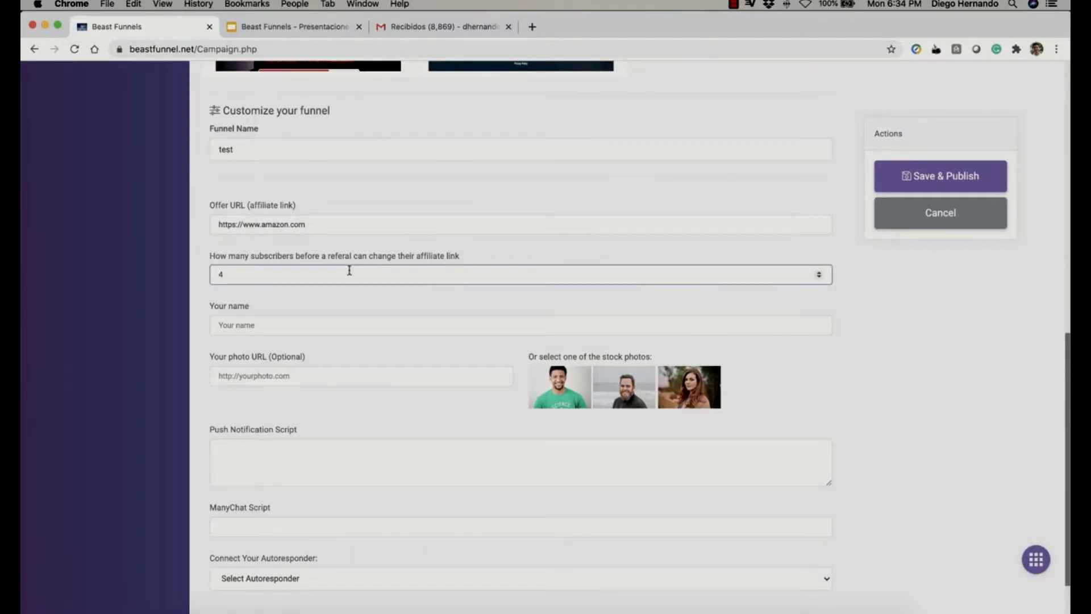
Enter the owner's full name and pick the second stock photo as the profile picture.
{"action": "left_click", "coordinate": [309, 328]}
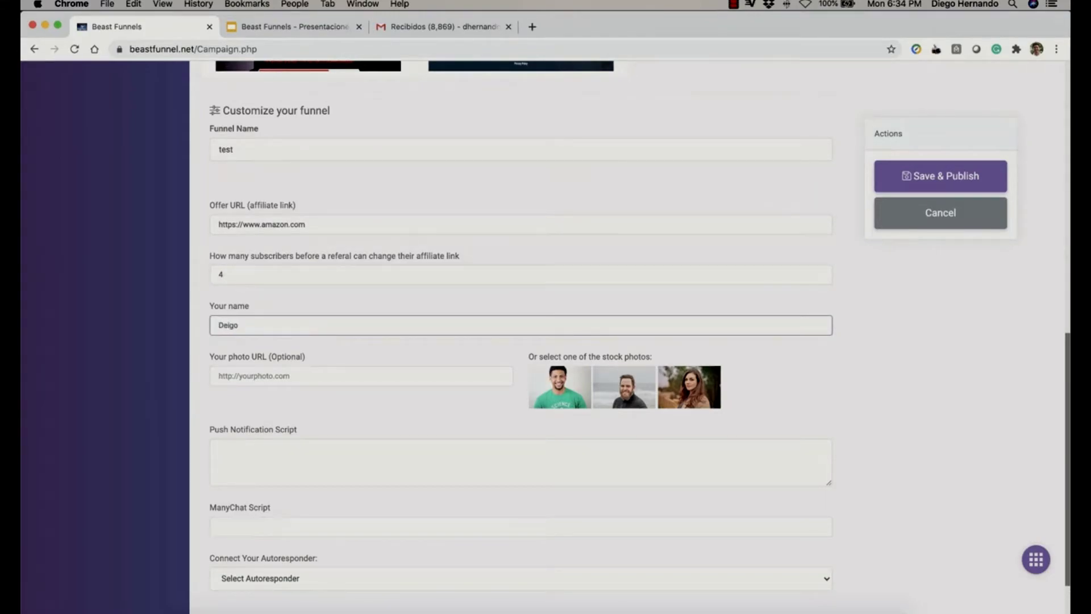
{"action": "key", "text": "Tab"}
{"action": "left_click", "coordinate": [631, 403]}
{"action": "scroll", "coordinate": [902, 418], "scroll_direction": "down", "scroll_amount": 3}
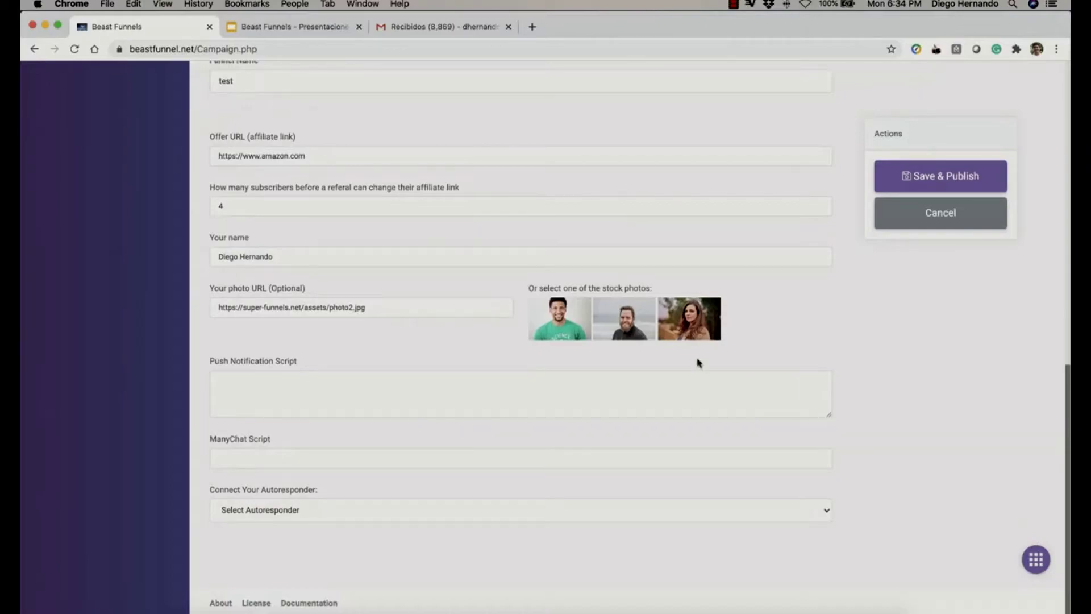
Choose 'save my leads locally' with no autoresponder, then Save & Publish the test funnel.
{"action": "left_click", "coordinate": [261, 396]}
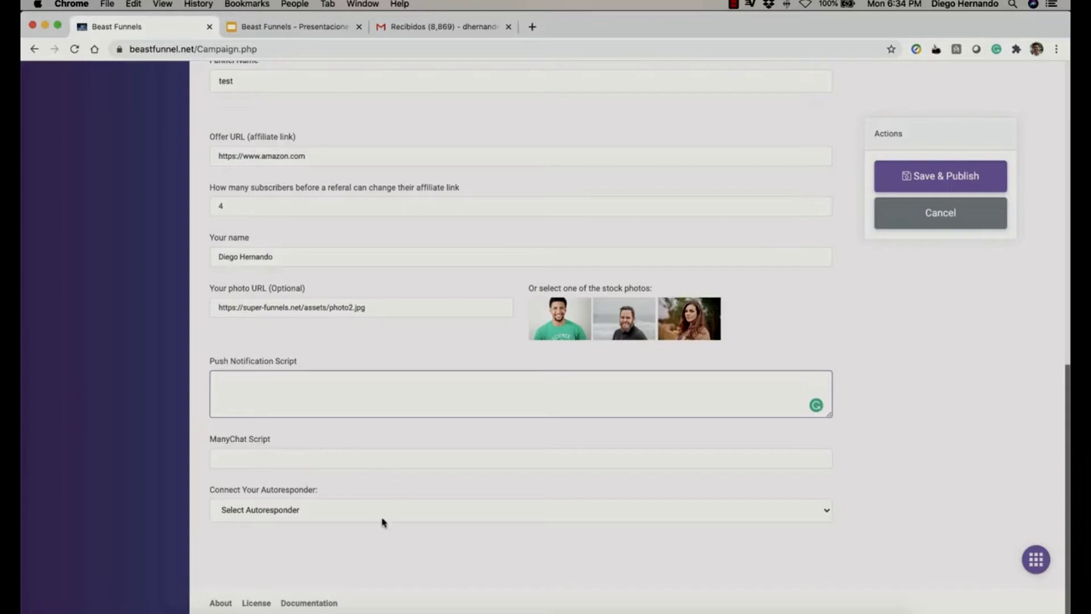
{"action": "left_click", "coordinate": [348, 516]}
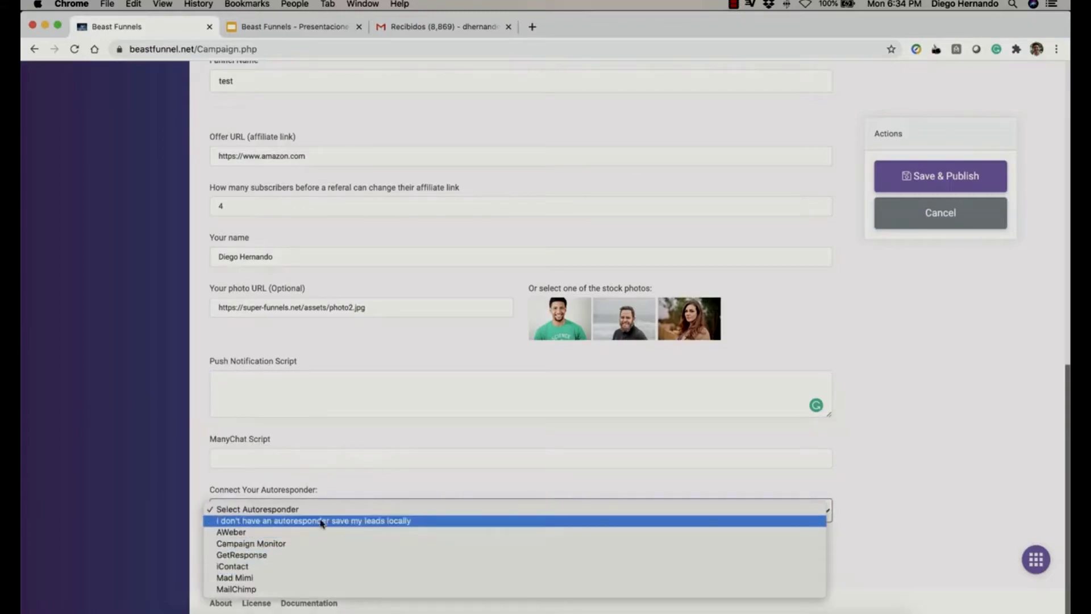
{"action": "left_click", "coordinate": [414, 521]}
{"action": "left_click", "coordinate": [979, 477]}
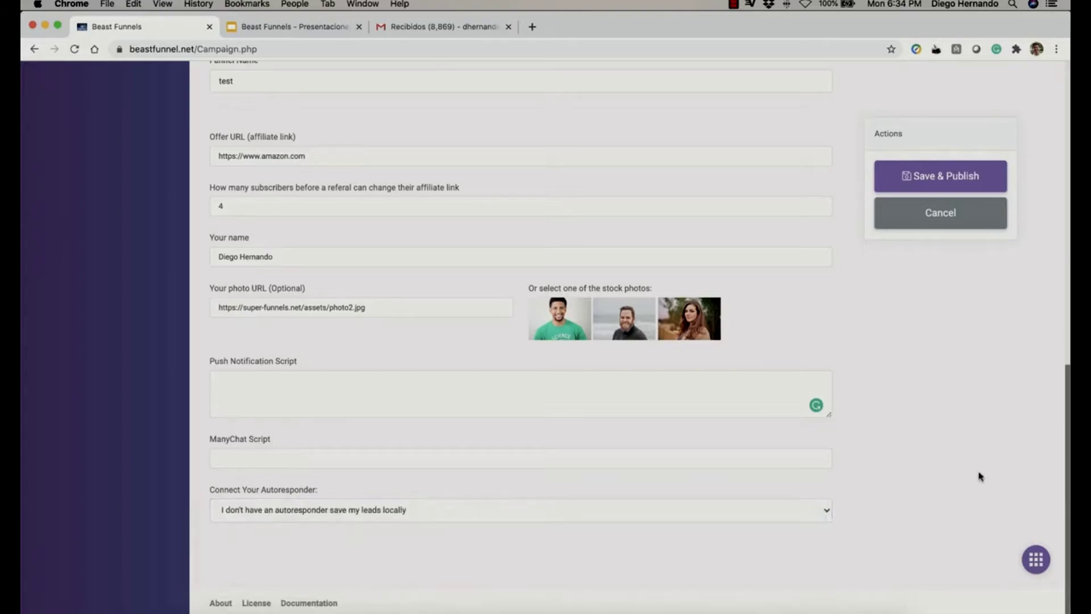
{"action": "left_click", "coordinate": [962, 176]}
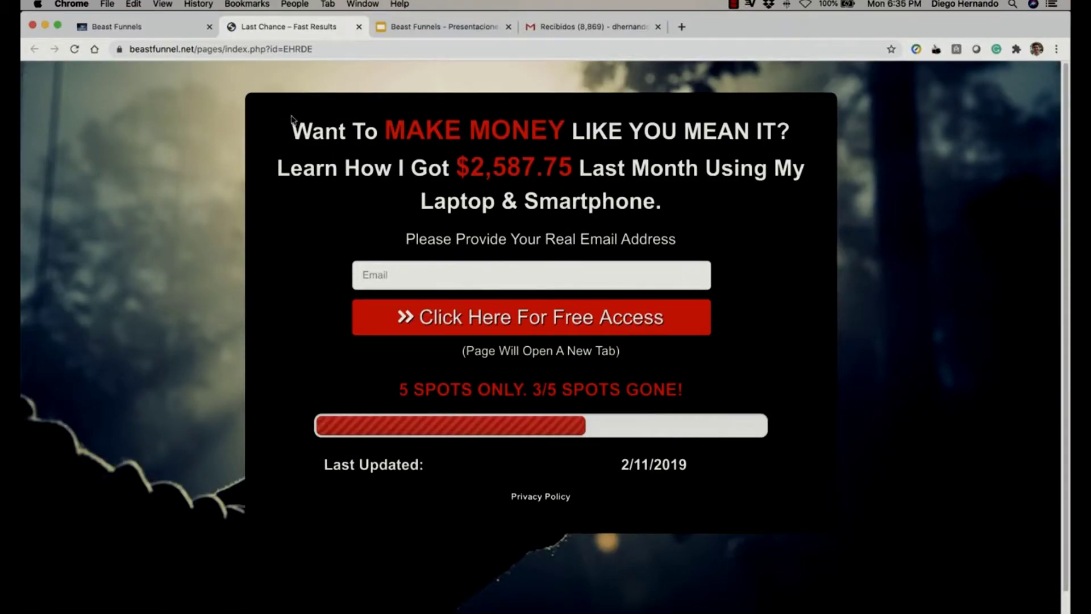
Subscribe on the funnel page with an email address and claim free access.
{"action": "left_click", "coordinate": [449, 274]}
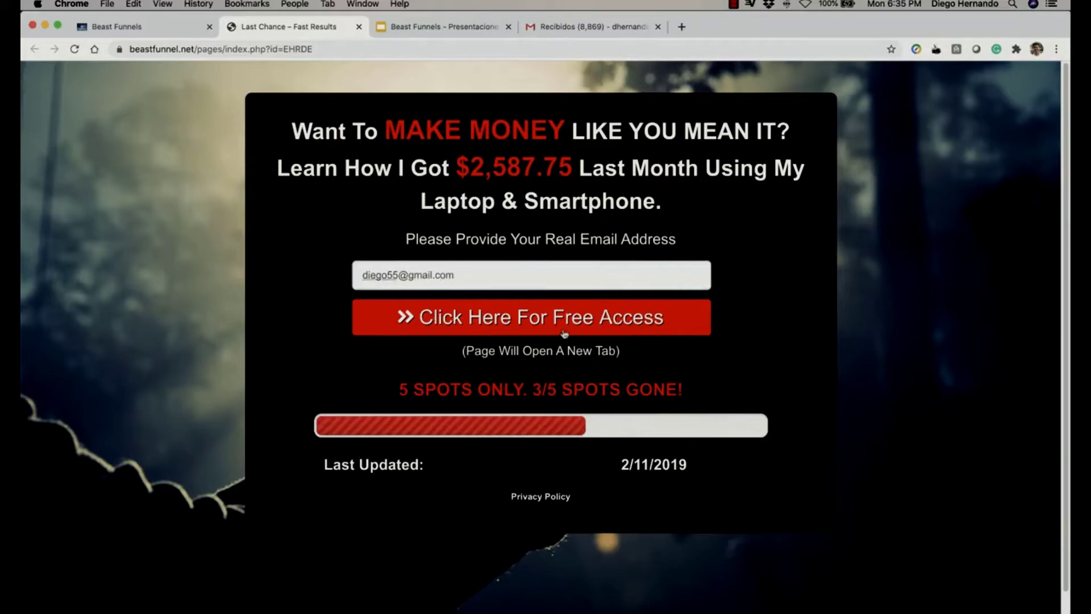
{"action": "left_click", "coordinate": [664, 322]}
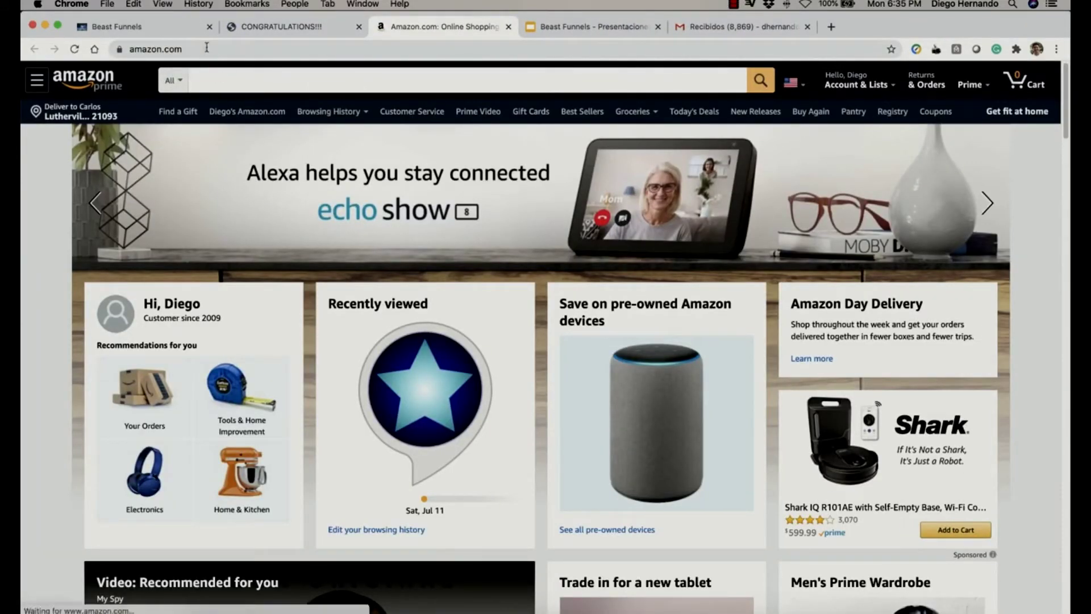
Go back to the CONGRATULATIONS thank-you page and scroll through the generated credentials.
{"action": "left_click", "coordinate": [316, 28]}
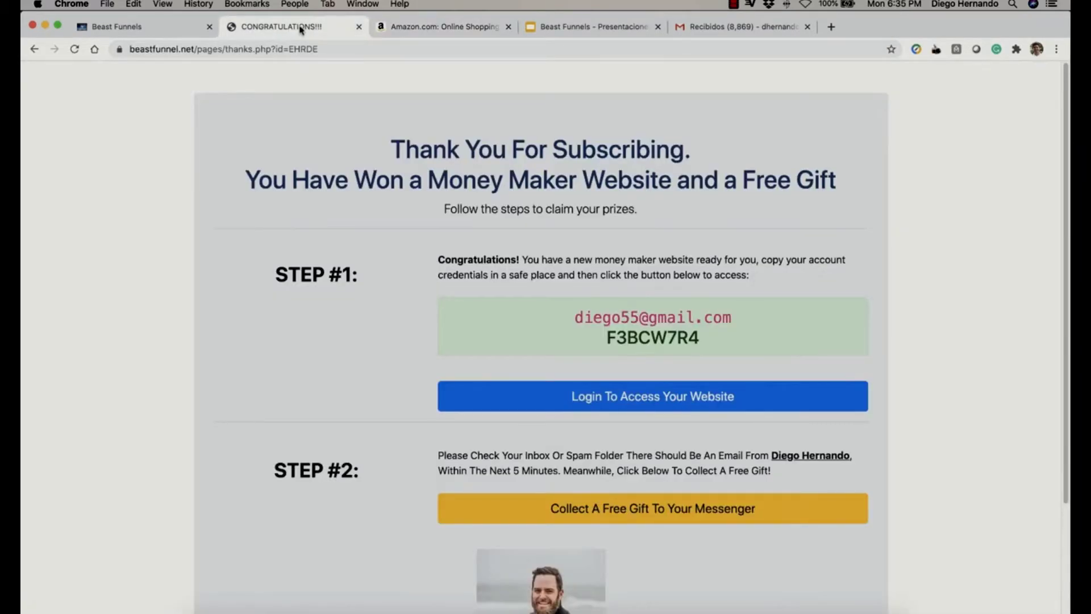
{"action": "scroll", "coordinate": [244, 212], "scroll_direction": "down", "scroll_amount": 3}
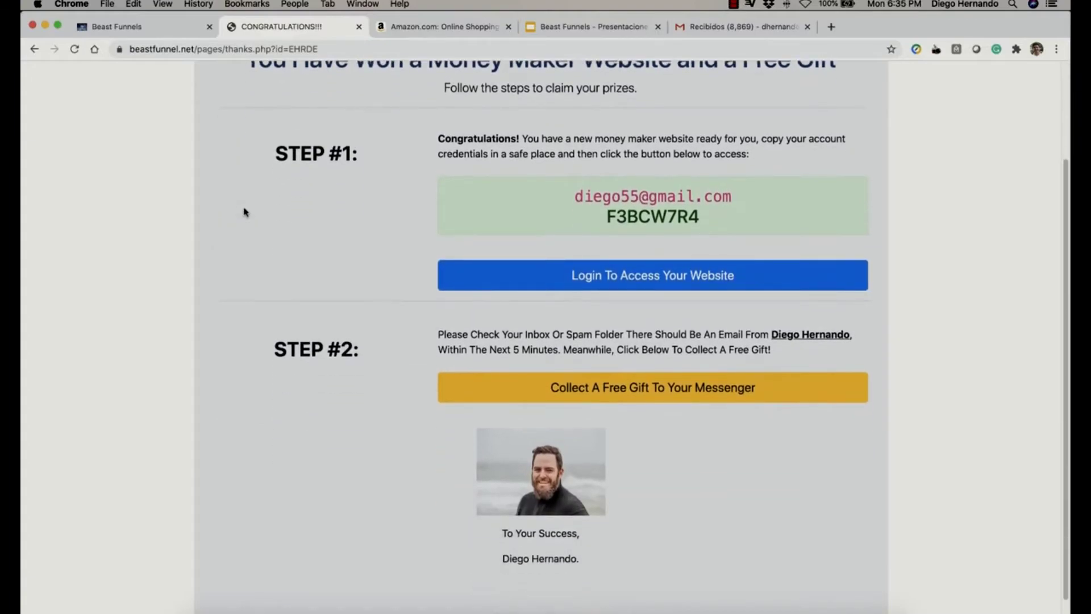
{"action": "scroll", "coordinate": [244, 212], "scroll_direction": "down", "scroll_amount": 1}
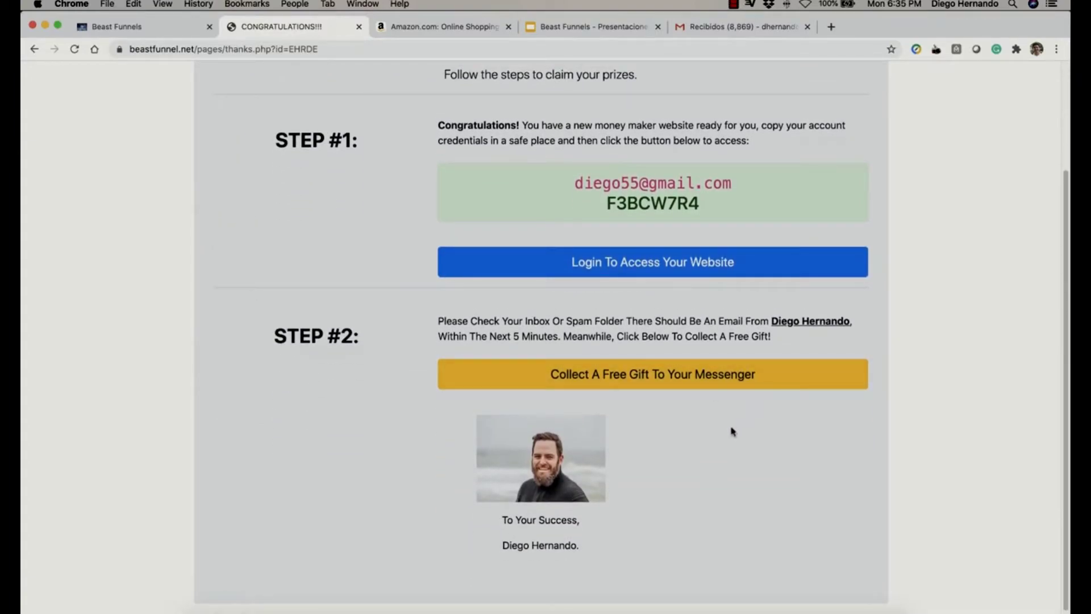
{"action": "scroll", "coordinate": [341, 397], "scroll_direction": "up", "scroll_amount": 4}
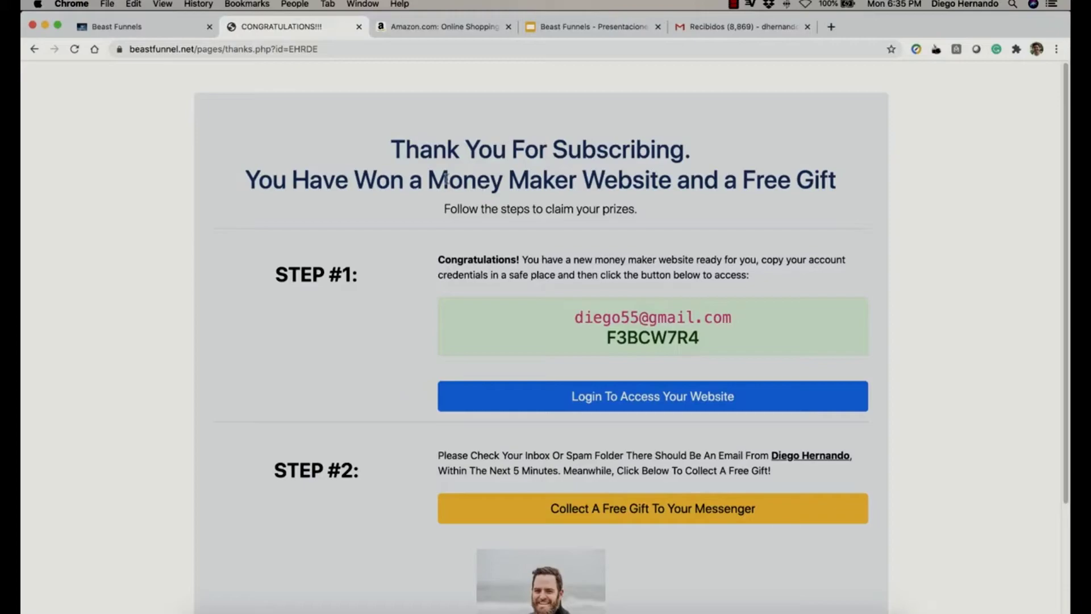
Open a new incognito Chrome window from the Dock and narrow it beside the main one.
{"action": "right_click", "coordinate": [248, 610]}
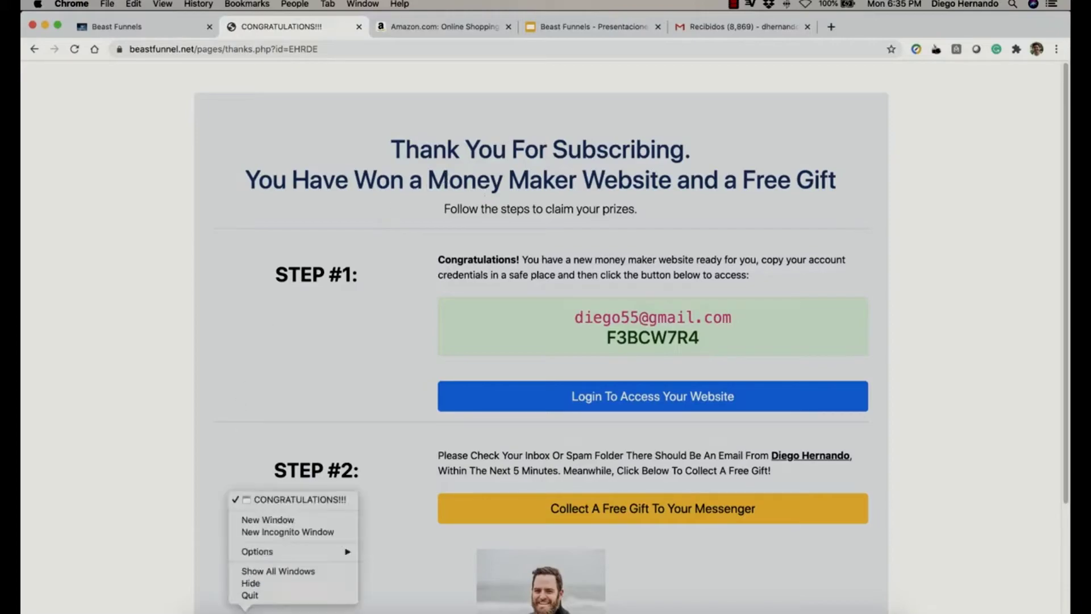
{"action": "left_click", "coordinate": [286, 533]}
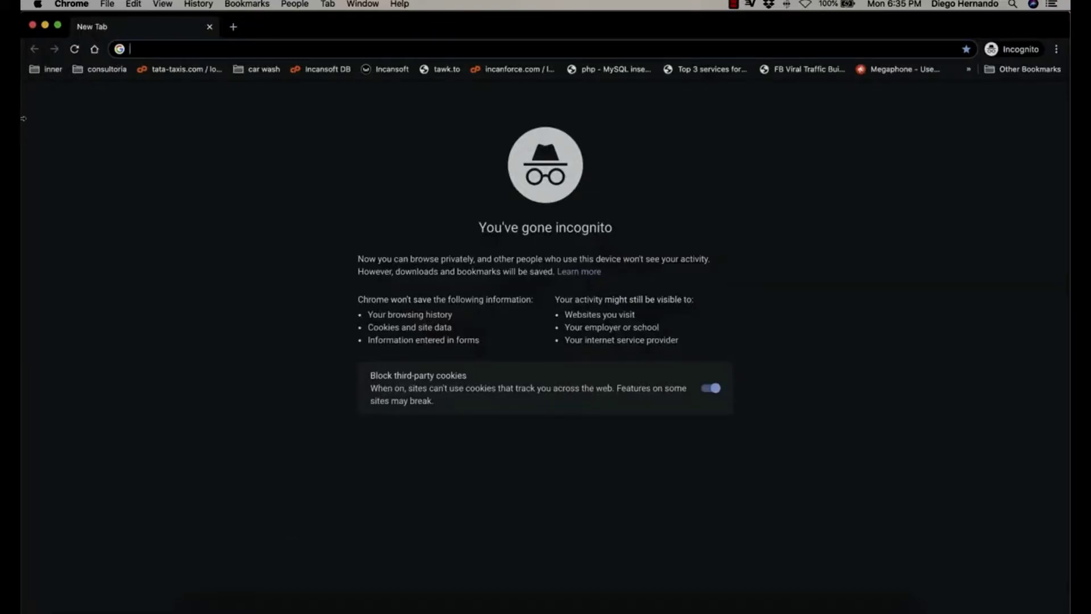
{"action": "left_click_drag", "start_coordinate": [23, 114], "coordinate": [476, 170]}
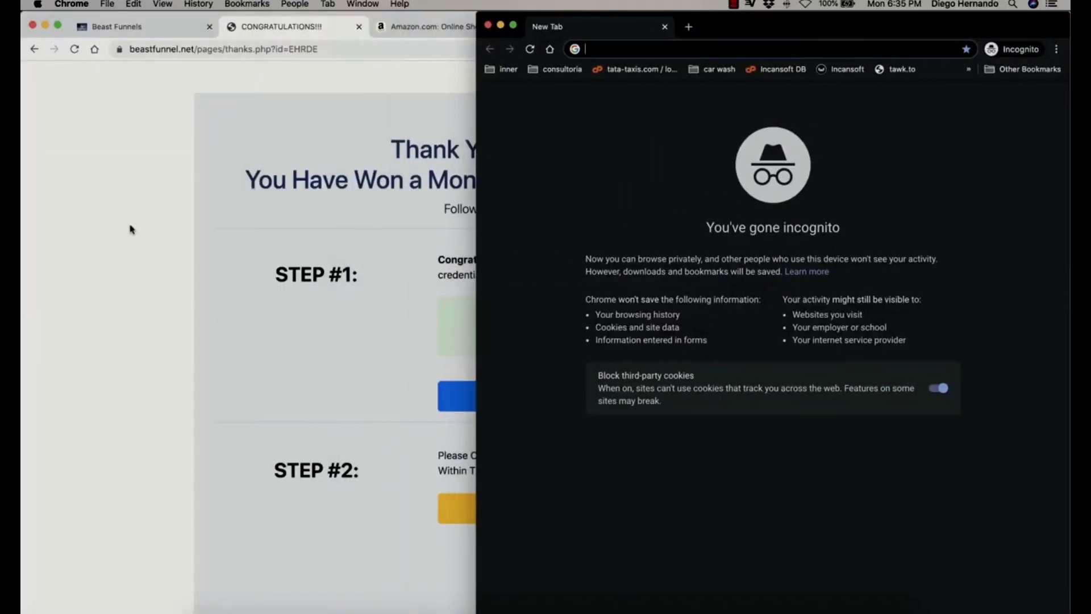
Load the Beast Funnels login page beastfunnel.net/login.php in the incognito window.
{"action": "type", "text": "ht"}
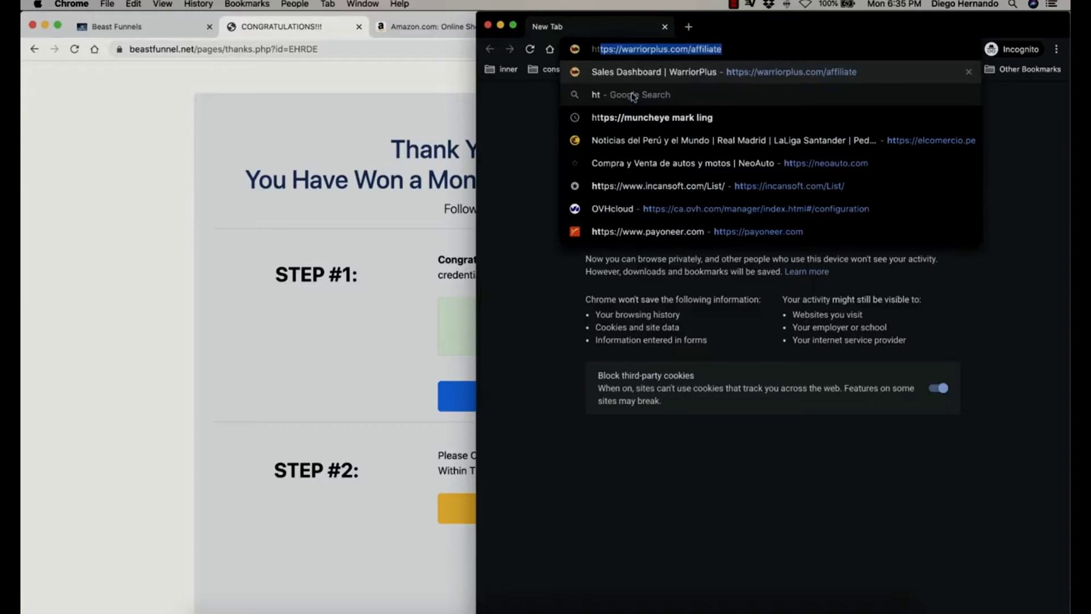
{"action": "key", "text": "Right"}
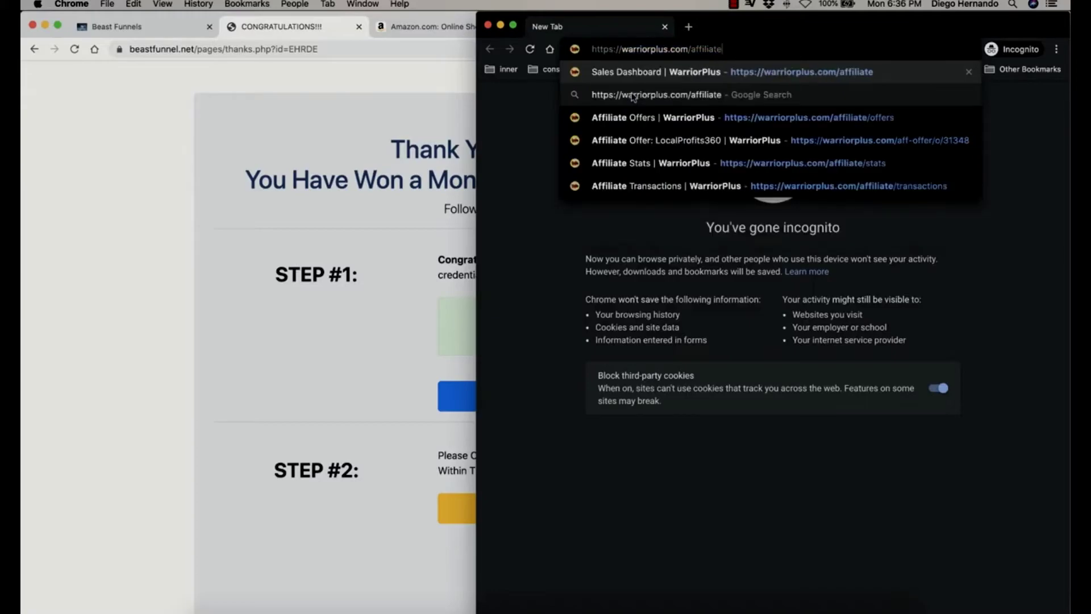
{"action": "key", "text": "BackSpace"}
{"action": "key", "text": "BackSpace"}
{"action": "key", "text": "BackSpace"}
{"action": "key", "text": "shift+alt+Left"}
{"action": "key", "text": "shift+alt+Left"}
{"action": "key", "text": "shift+alt+Left"}
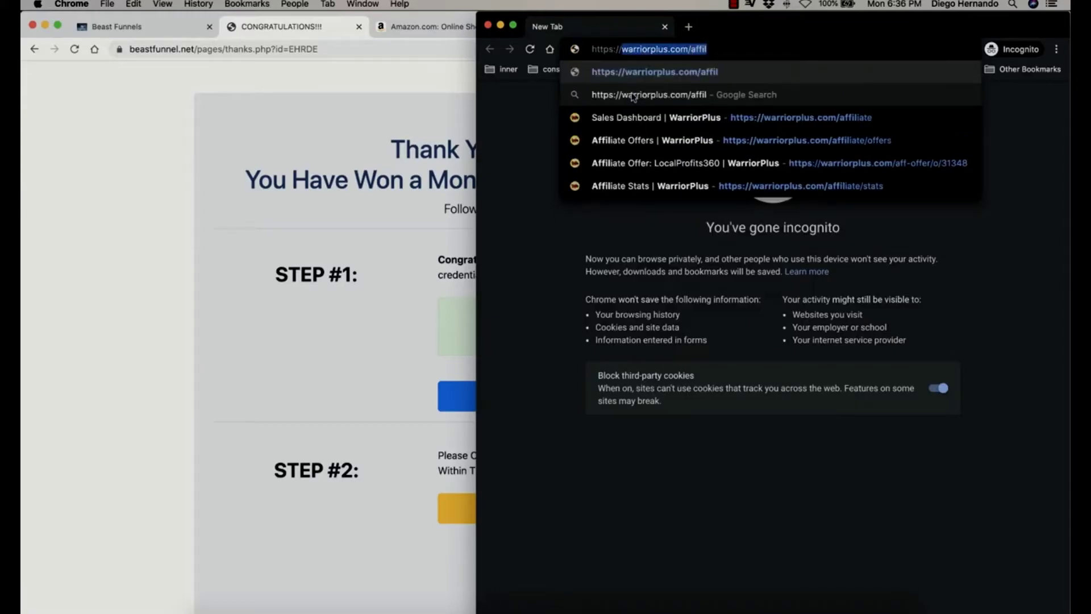
{"action": "type", "text": "beast"}
{"action": "key", "text": "Return"}
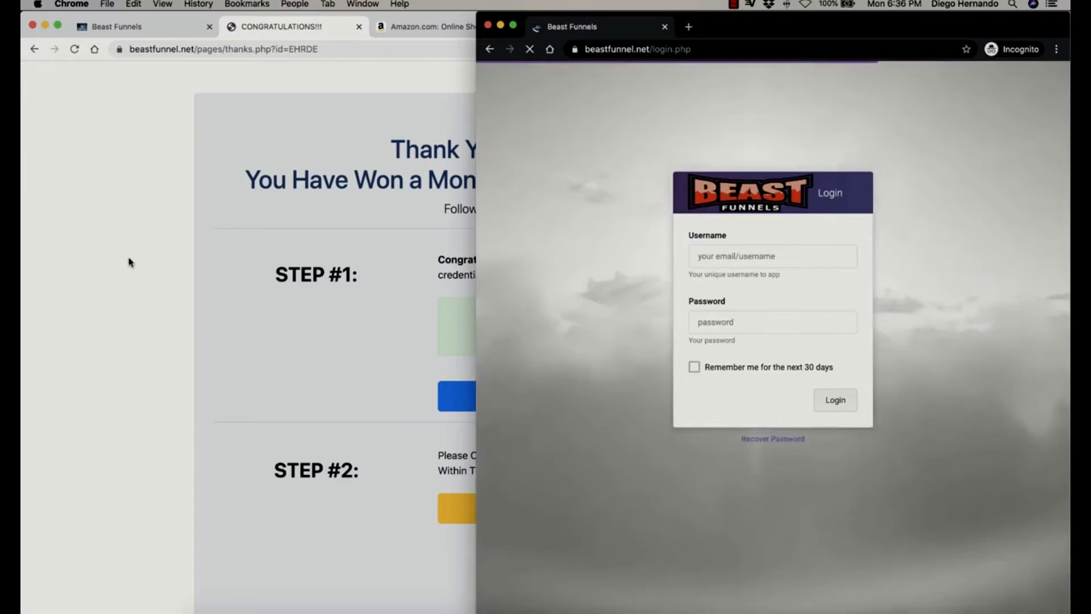
Copy the new account's email from the thank-you page into the incognito Username field.
{"action": "left_click", "coordinate": [217, 180]}
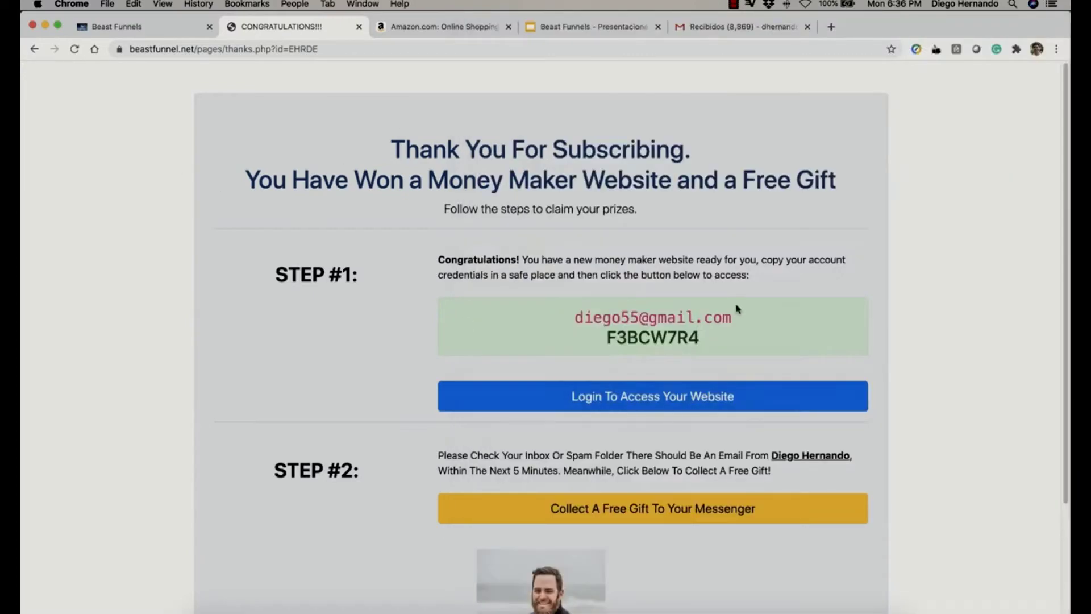
{"action": "left_click_drag", "start_coordinate": [732, 320], "coordinate": [566, 328]}
{"action": "key", "text": "super+c"}
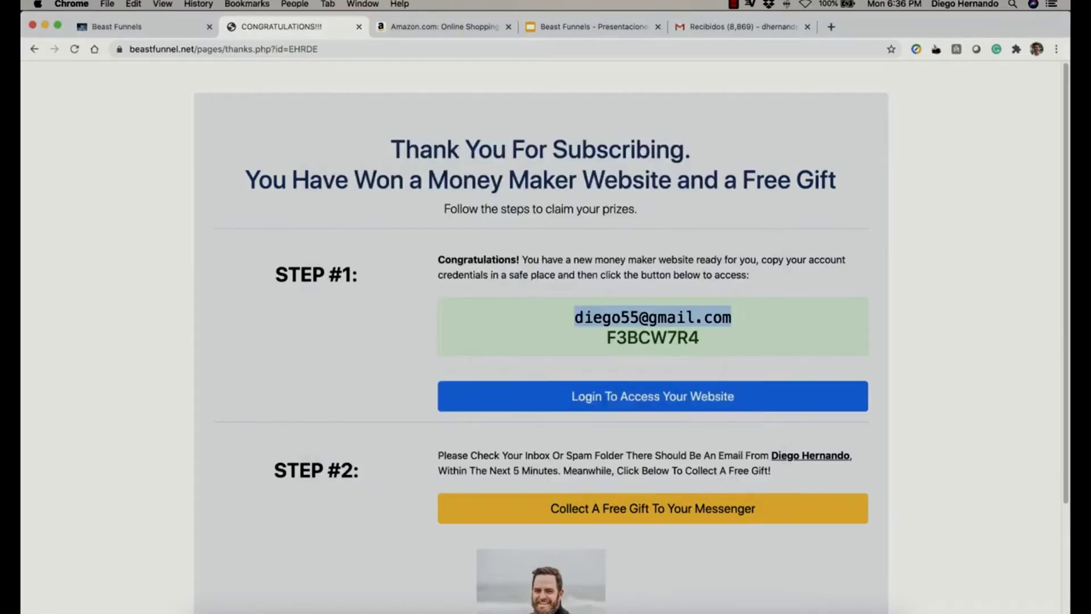
{"action": "right_click", "coordinate": [246, 611]}
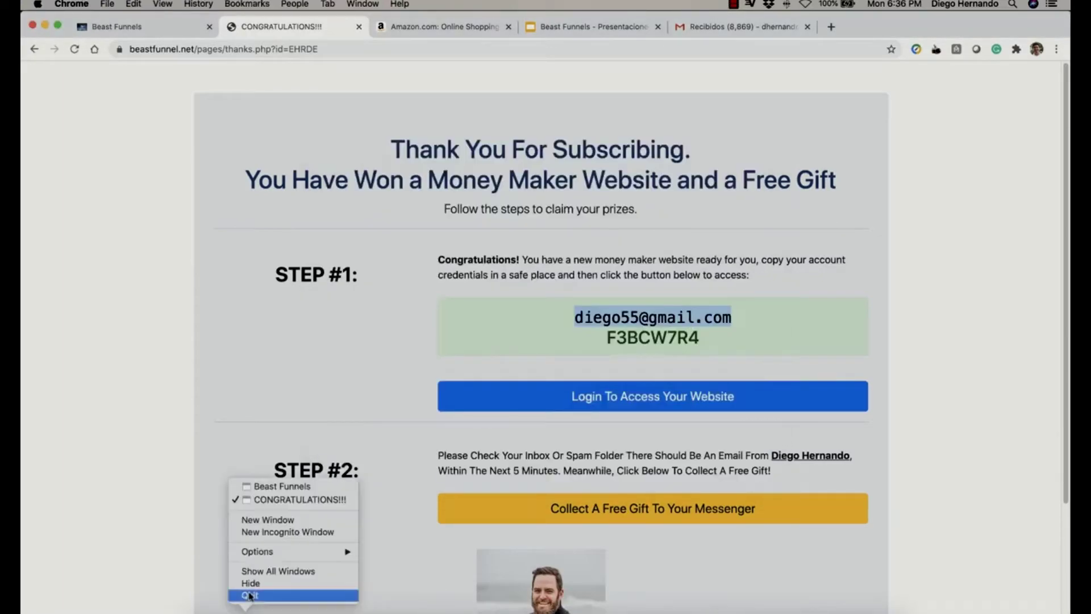
{"action": "left_click", "coordinate": [288, 487]}
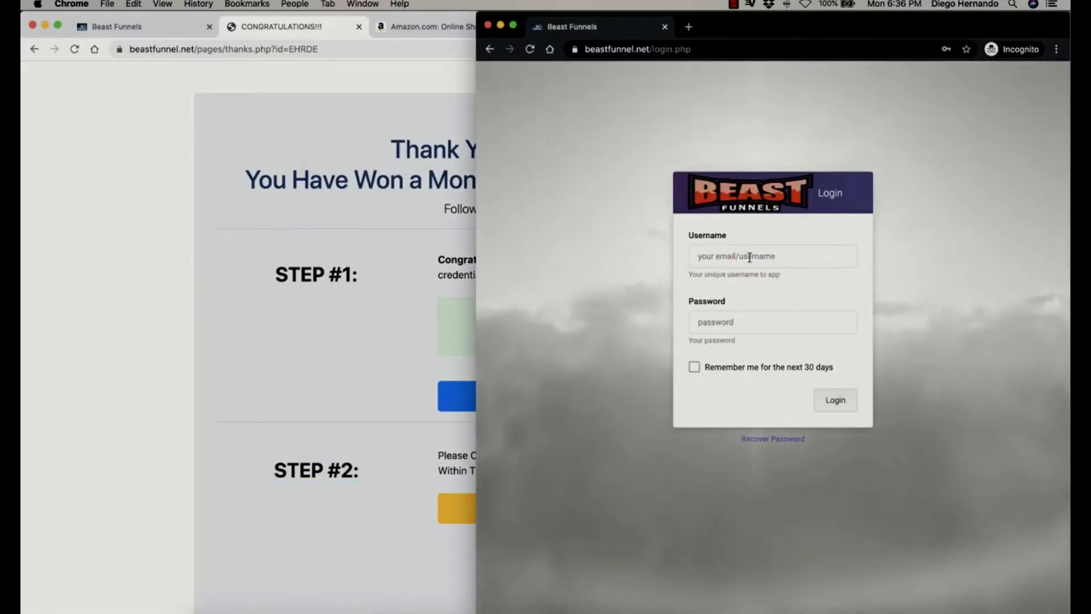
{"action": "left_click", "coordinate": [745, 256]}
{"action": "key", "text": "super+v"}
Copy the generated password into the Password field and log in as the new subscriber.
{"action": "left_click", "coordinate": [306, 358]}
{"action": "double_click", "coordinate": [633, 339]}
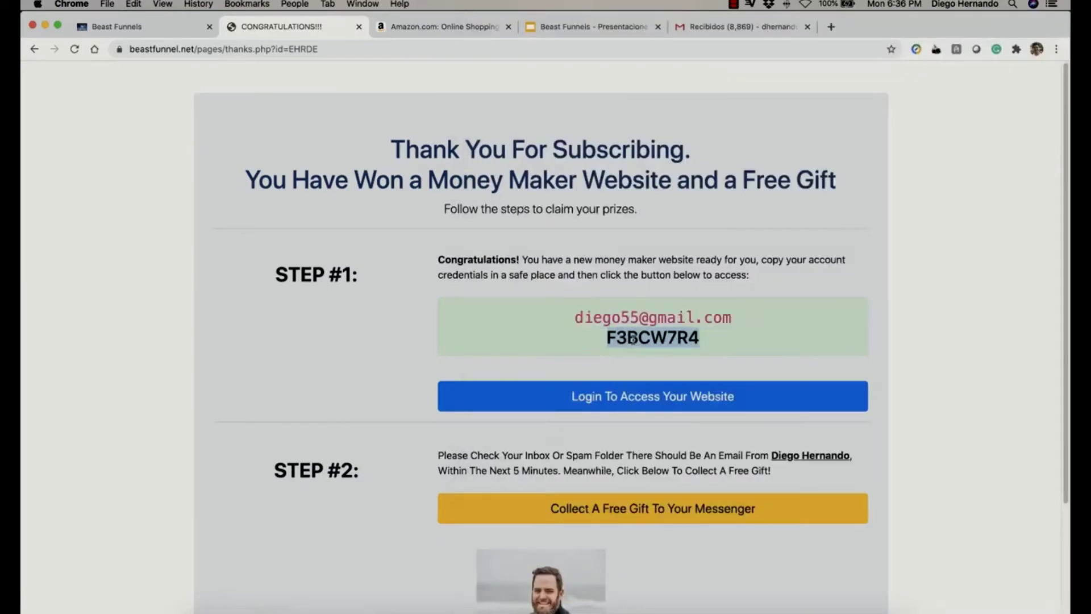
{"action": "key", "text": "super+c"}
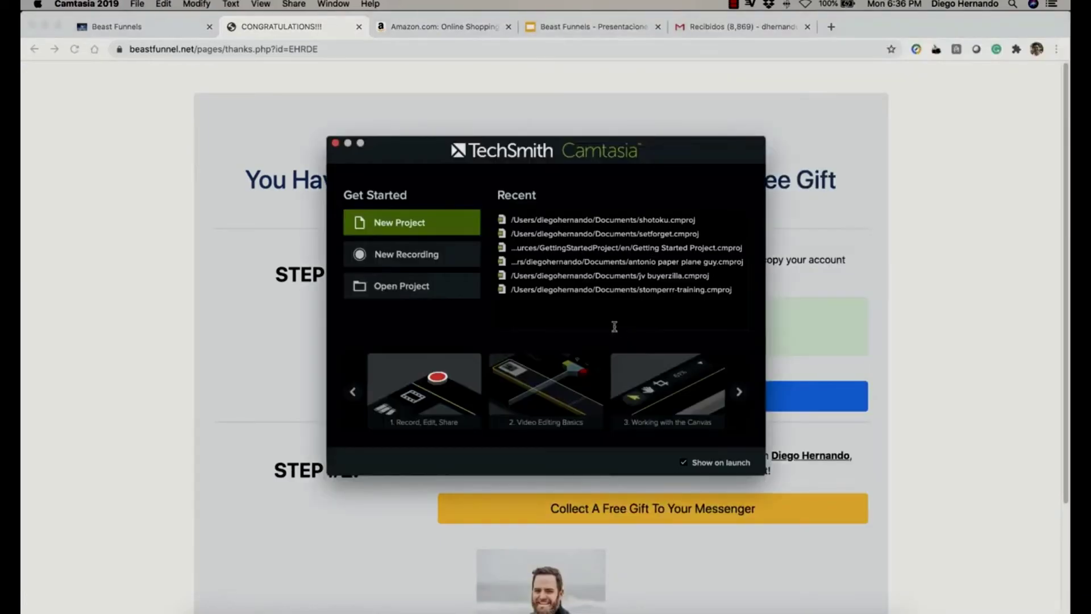
{"action": "right_click", "coordinate": [245, 607]}
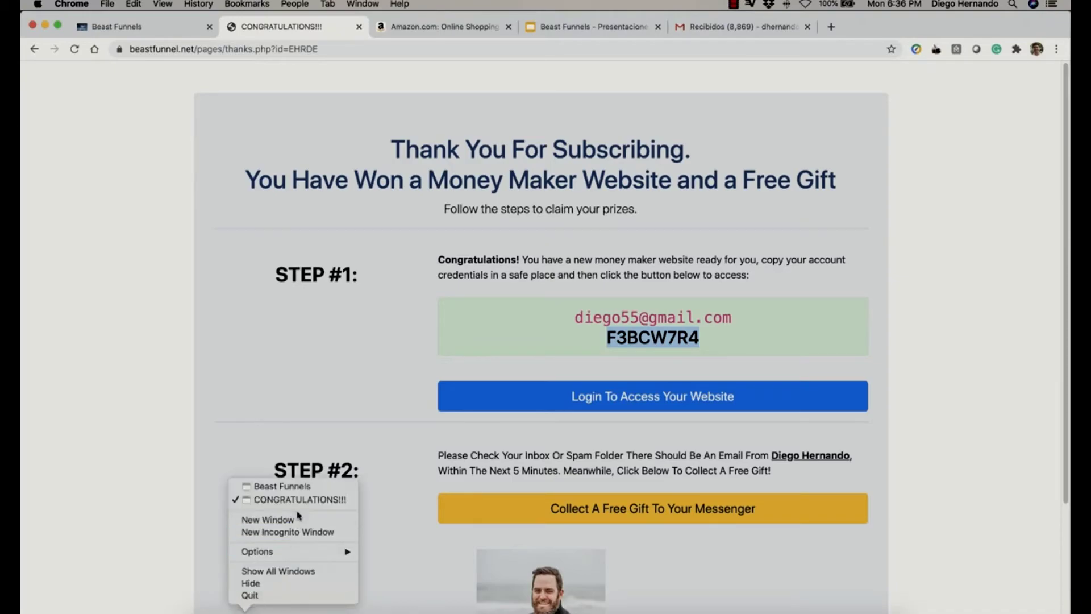
{"action": "left_click", "coordinate": [295, 487]}
{"action": "key", "text": "Tab"}
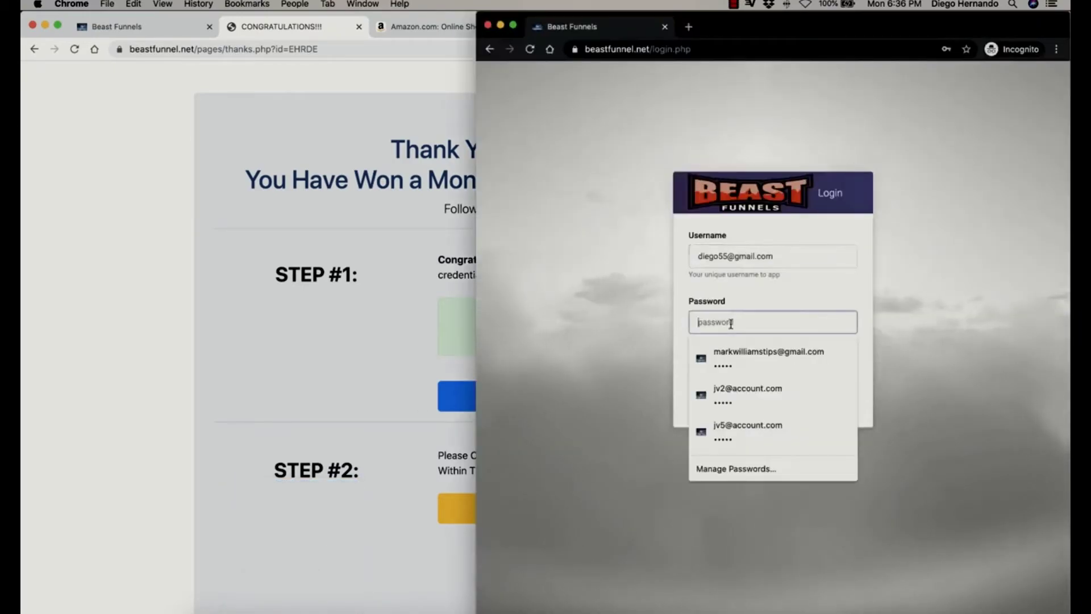
{"action": "key", "text": "super+v"}
{"action": "left_click", "coordinate": [839, 407]}
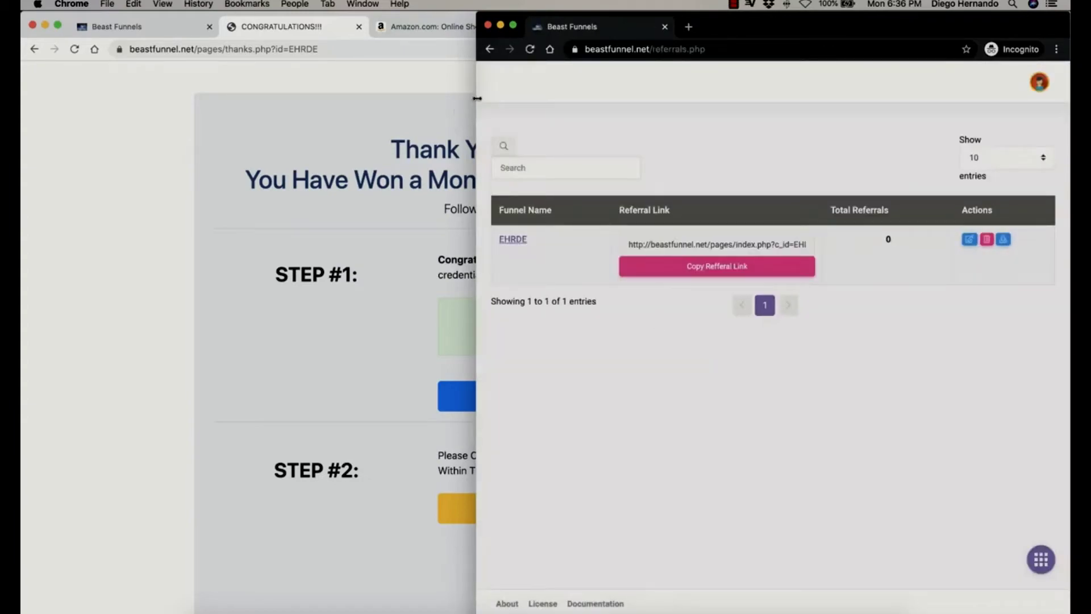
{"action": "left_click_drag", "start_coordinate": [476, 100], "coordinate": [189, 108]}
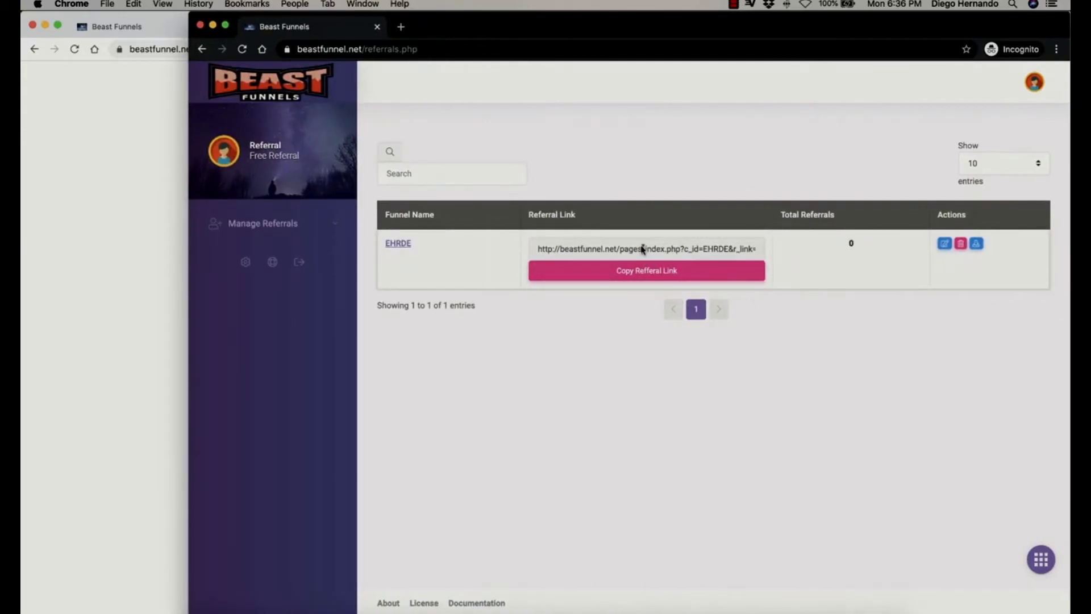
{"action": "triple_click", "coordinate": [642, 248]}
{"action": "left_click", "coordinate": [641, 273]}
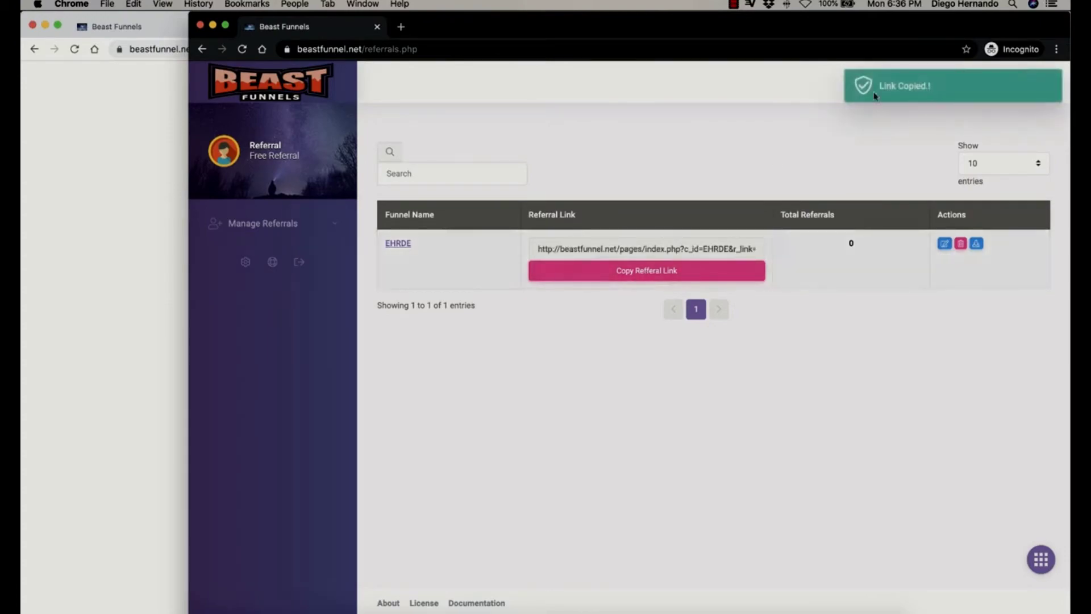
{"action": "left_click", "coordinate": [401, 27]}
{"action": "key", "text": "super+v"}
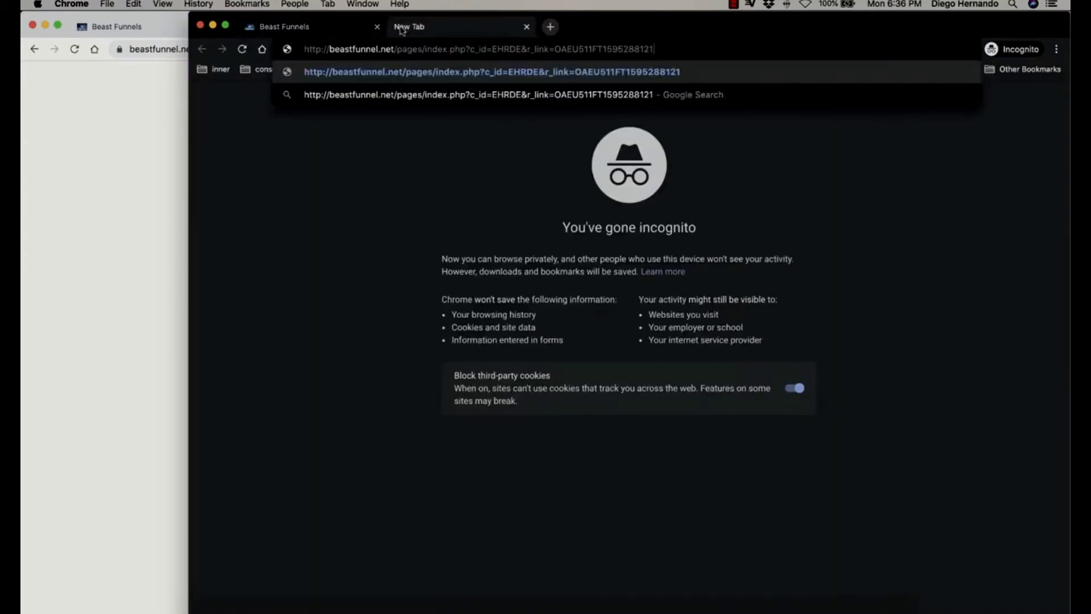
{"action": "key", "text": "Return"}
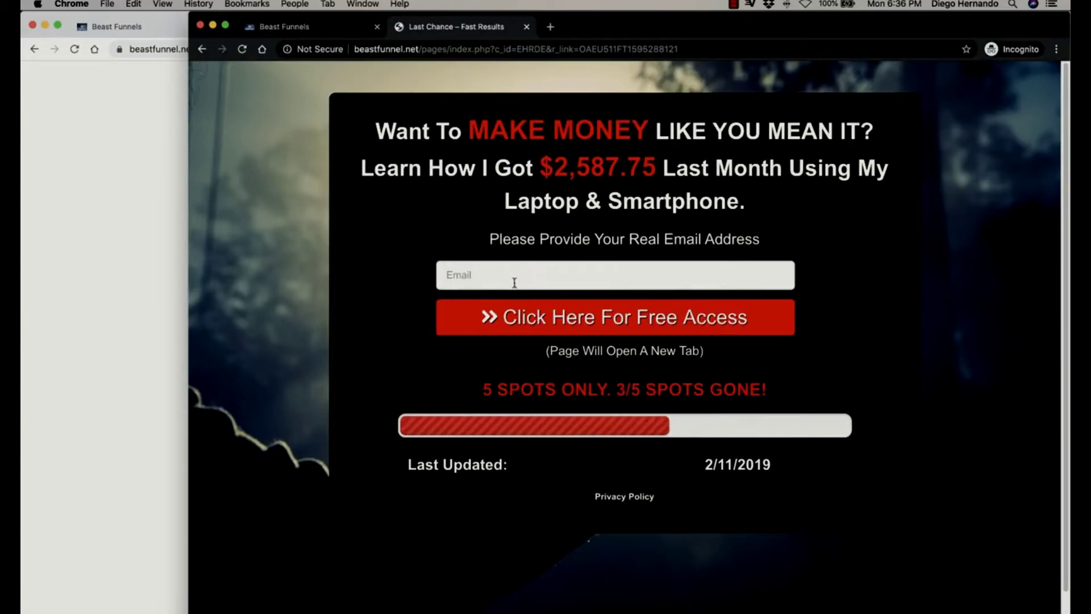
Return to the main Beast Funnels dashboard and open the test funnel for editing.
{"action": "left_click", "coordinate": [119, 110]}
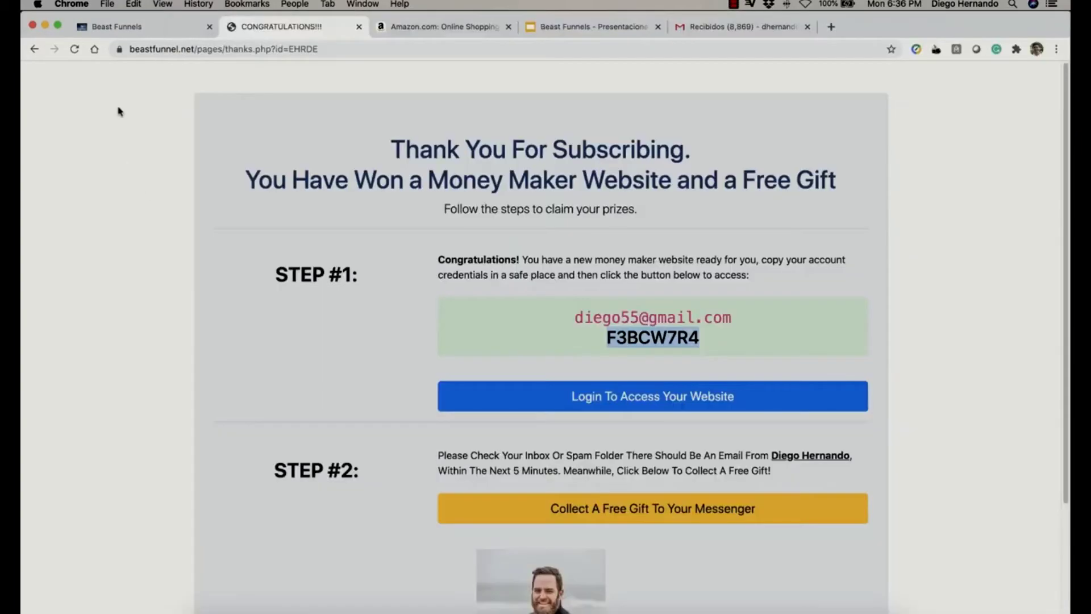
{"action": "left_click", "coordinate": [134, 27]}
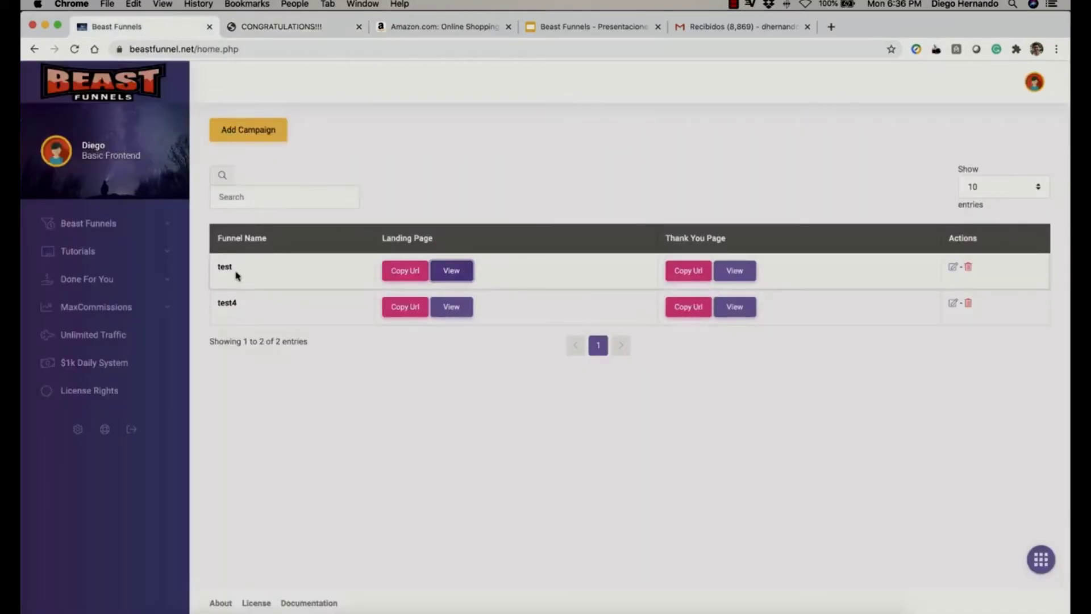
{"action": "left_click", "coordinate": [954, 268]}
{"action": "scroll", "coordinate": [420, 305], "scroll_direction": "down", "scroll_amount": 10}
{"action": "scroll", "coordinate": [424, 305], "scroll_direction": "down", "scroll_amount": 3}
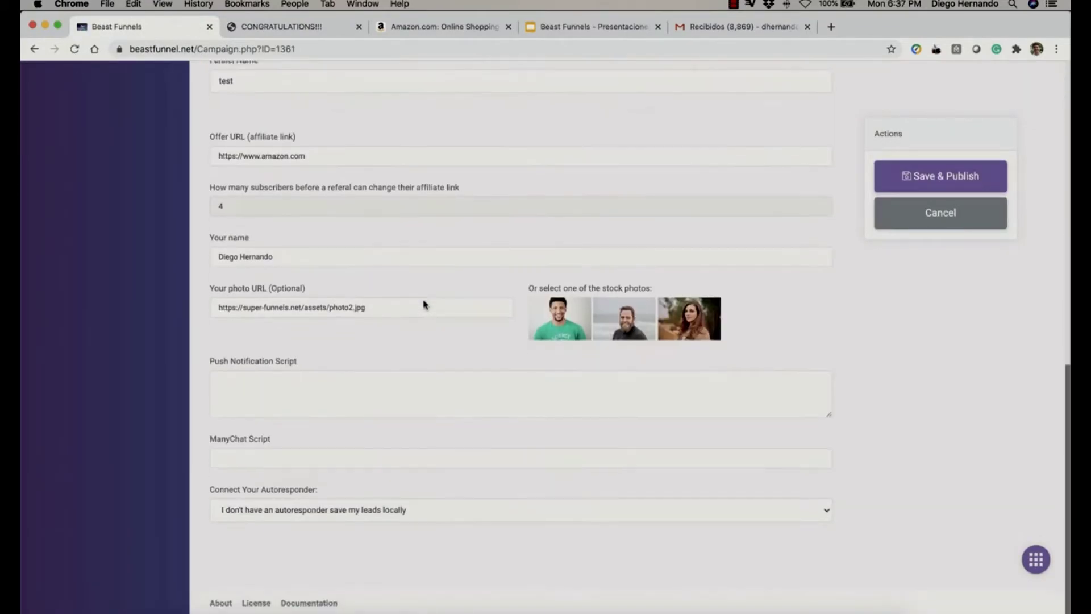
{"action": "left_click", "coordinate": [224, 210]}
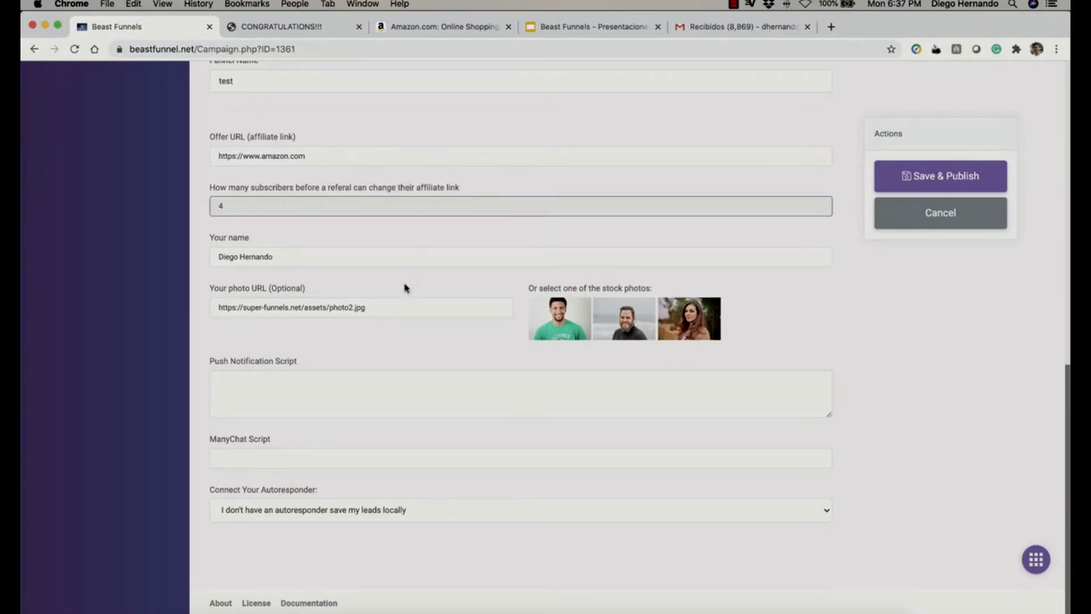
{"action": "scroll", "coordinate": [399, 296], "scroll_direction": "up", "scroll_amount": 2}
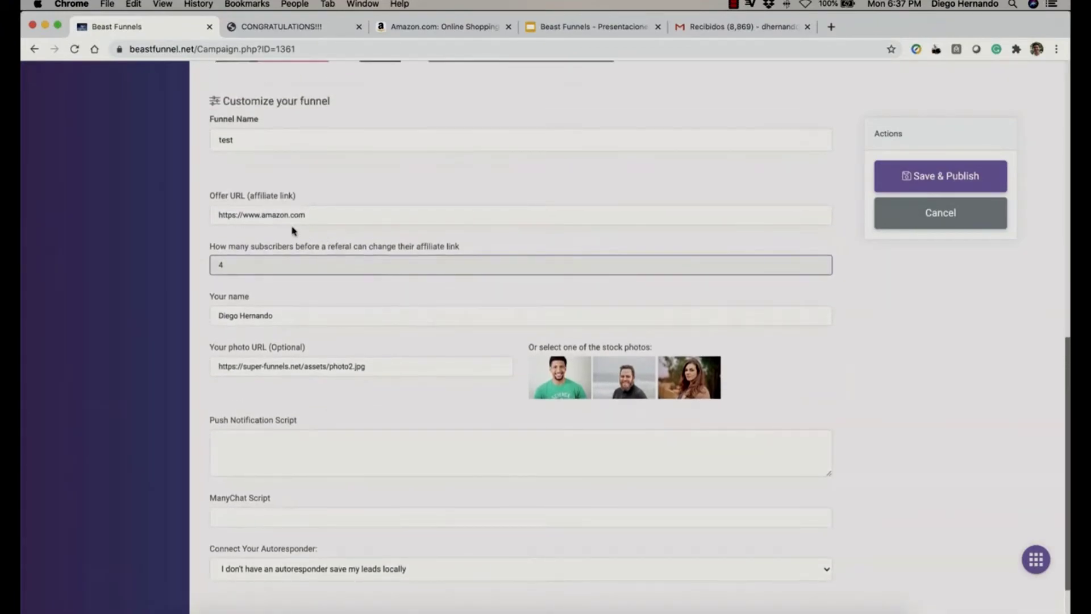
{"action": "left_click_drag", "start_coordinate": [316, 214], "coordinate": [210, 212]}
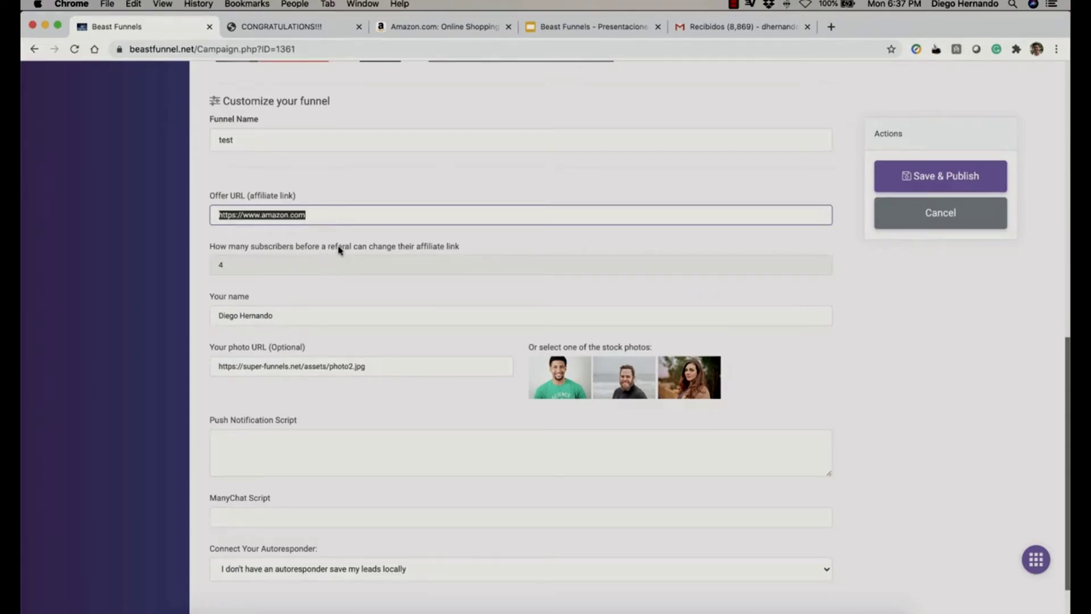
{"action": "scroll", "coordinate": [339, 250], "scroll_direction": "up", "scroll_amount": 10}
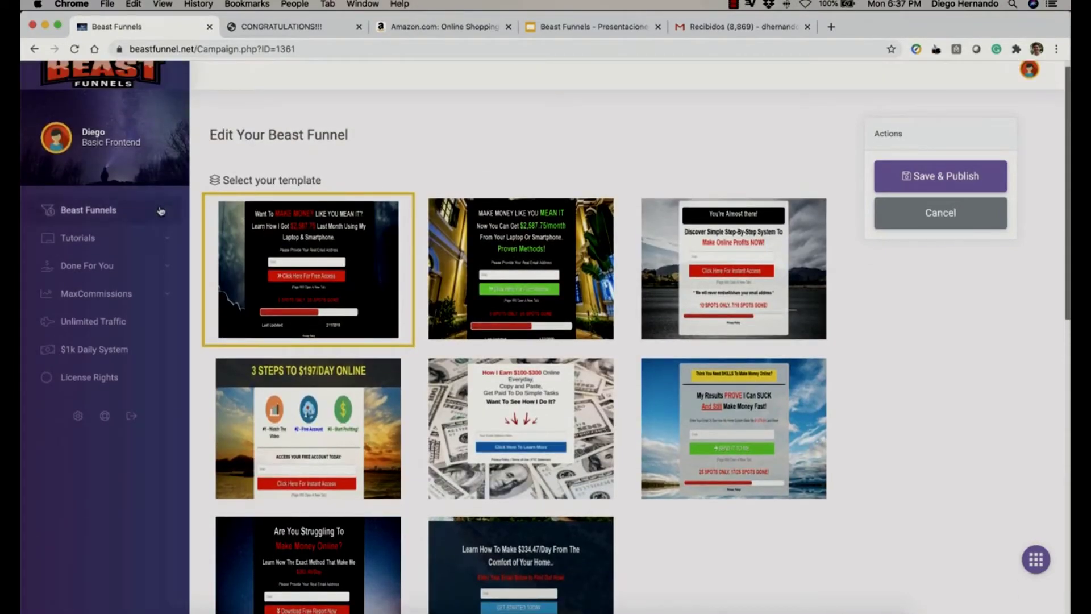
Open Manage my Leads, preview the test funnel page, and confirm it has 1 lead.
{"action": "left_click", "coordinate": [161, 211]}
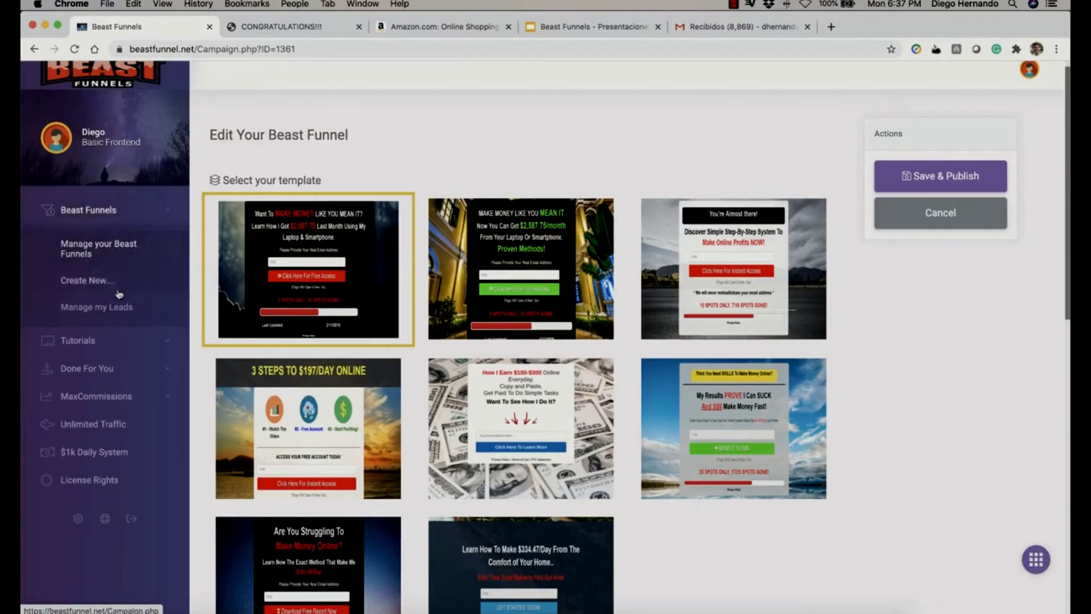
{"action": "left_click", "coordinate": [87, 312]}
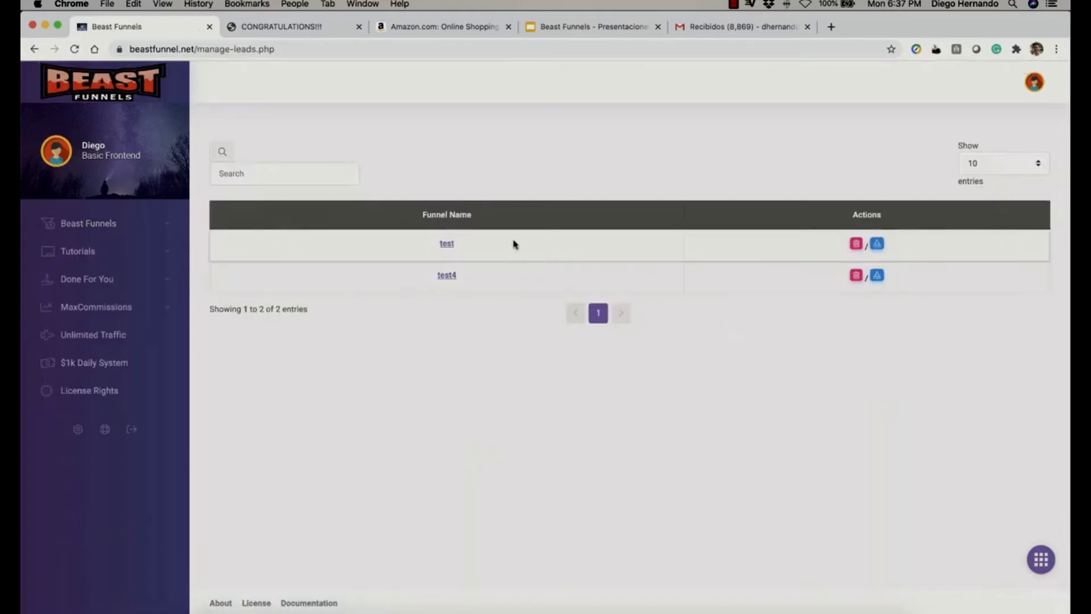
{"action": "left_click", "coordinate": [447, 244]}
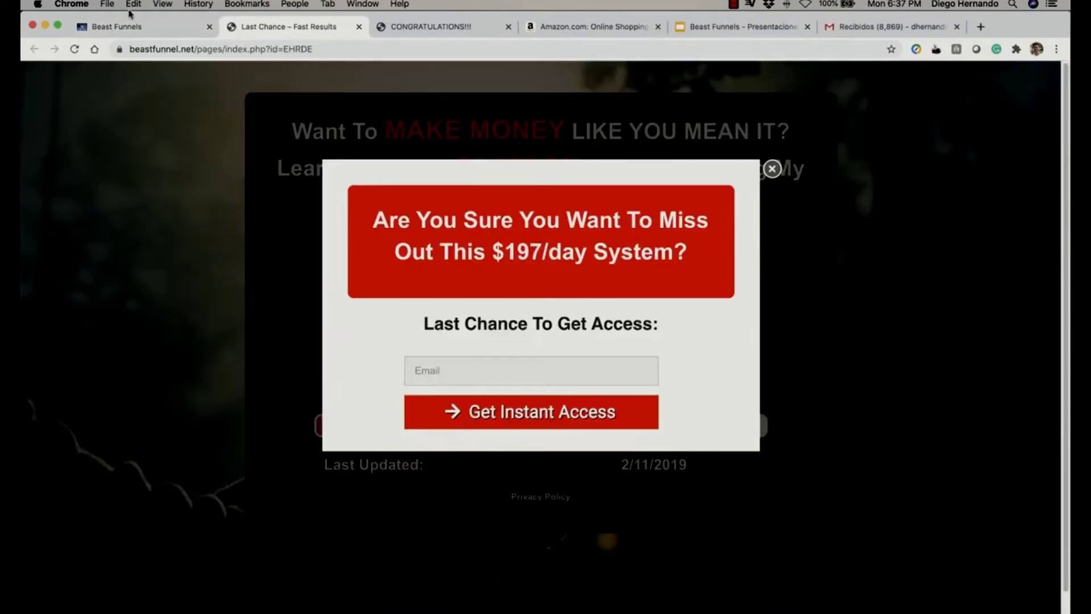
{"action": "left_click", "coordinate": [142, 28]}
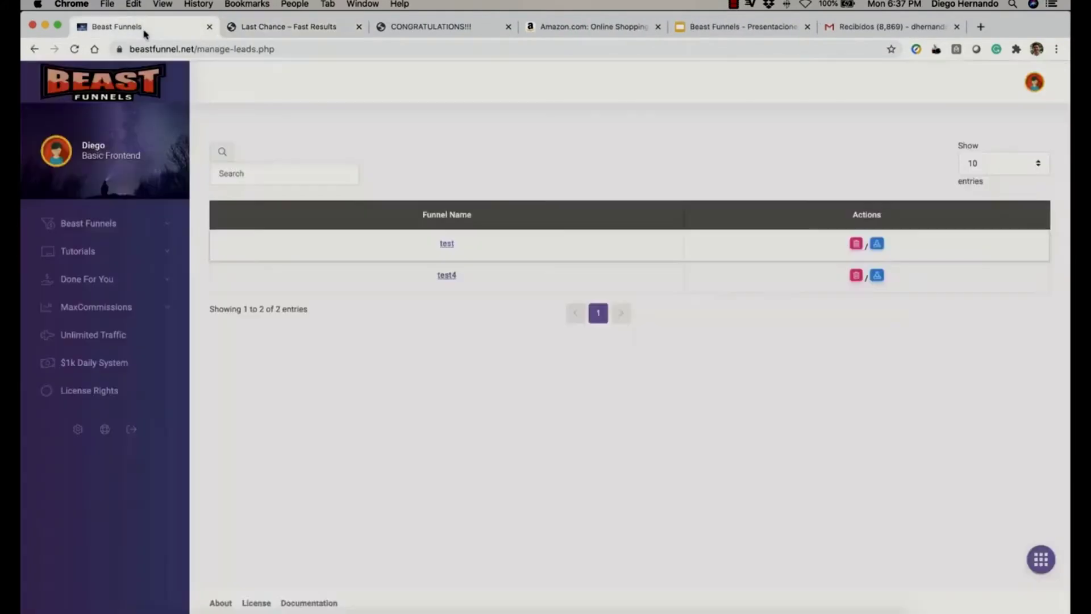
{"action": "left_click", "coordinate": [878, 244]}
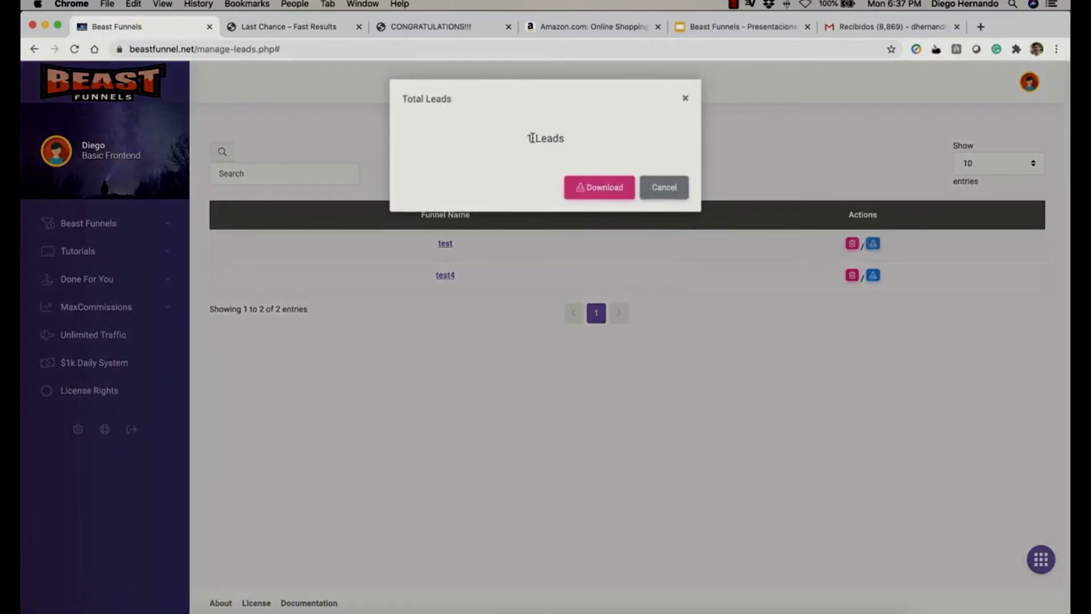
{"action": "left_click_drag", "start_coordinate": [532, 138], "coordinate": [571, 142]}
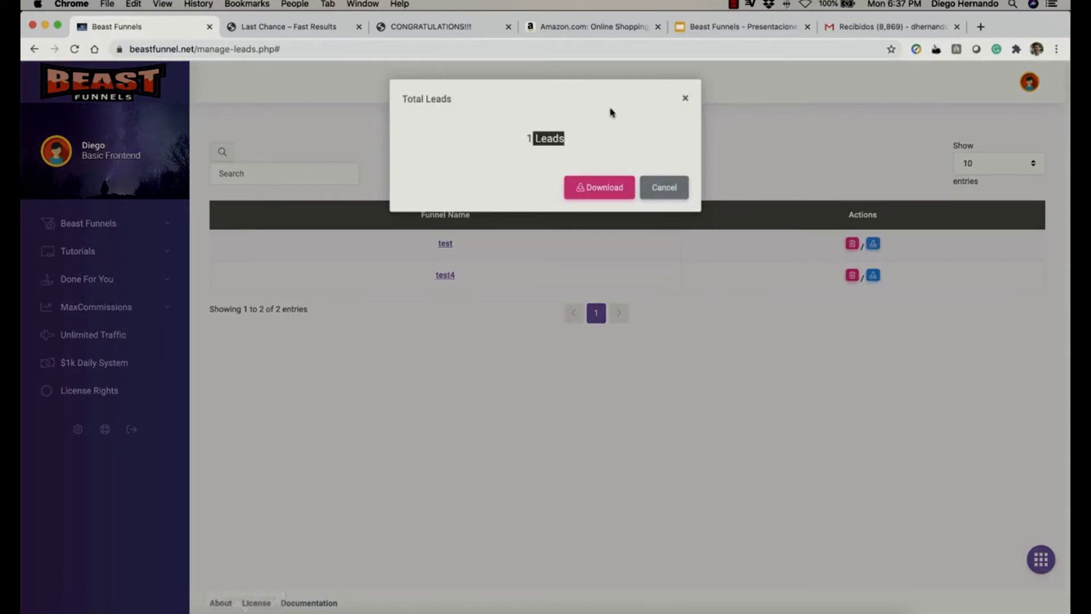
{"action": "left_click", "coordinate": [686, 100]}
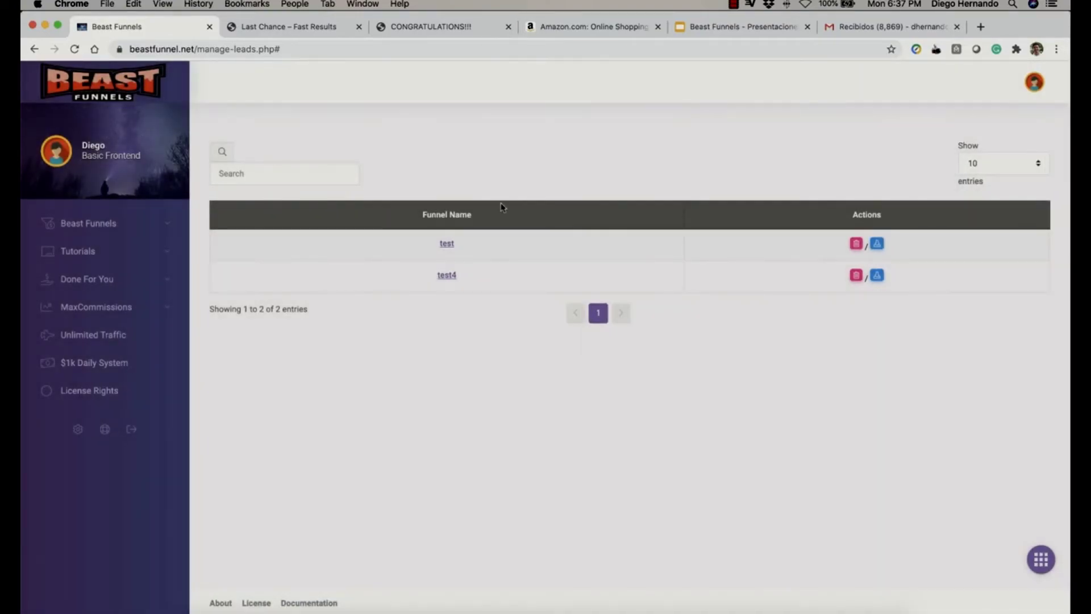
Bring the incognito window back to the referrer's referrals page.
{"action": "right_click", "coordinate": [245, 610]}
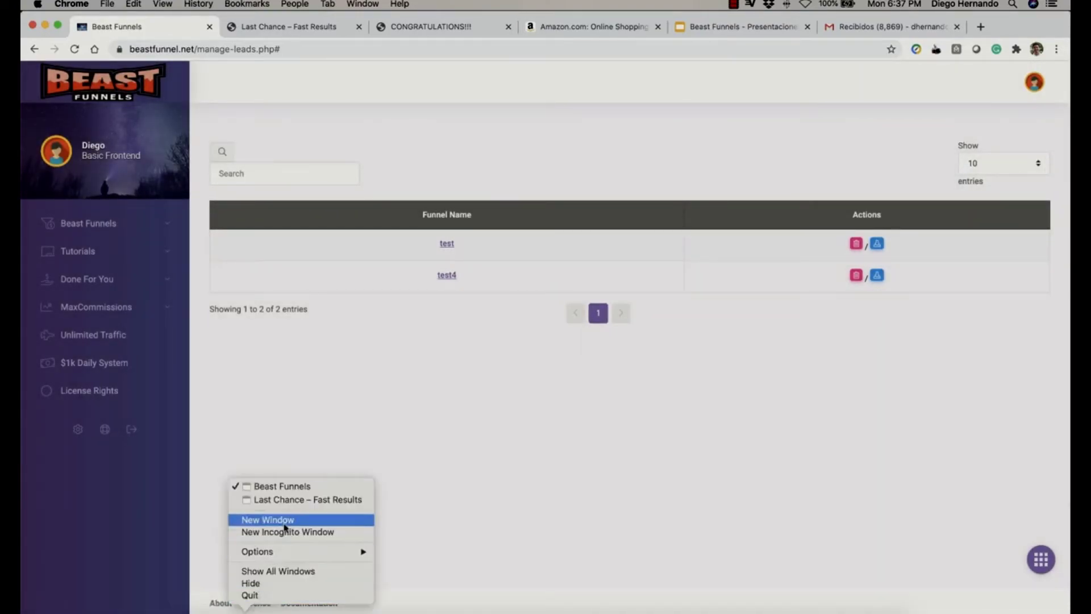
{"action": "left_click", "coordinate": [291, 500]}
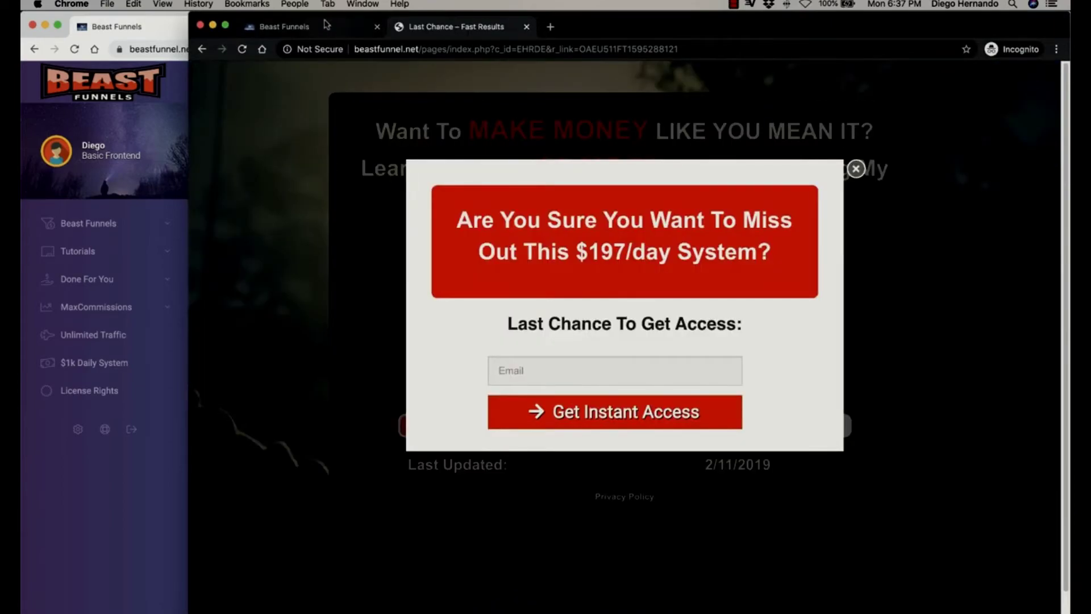
{"action": "left_click", "coordinate": [326, 24]}
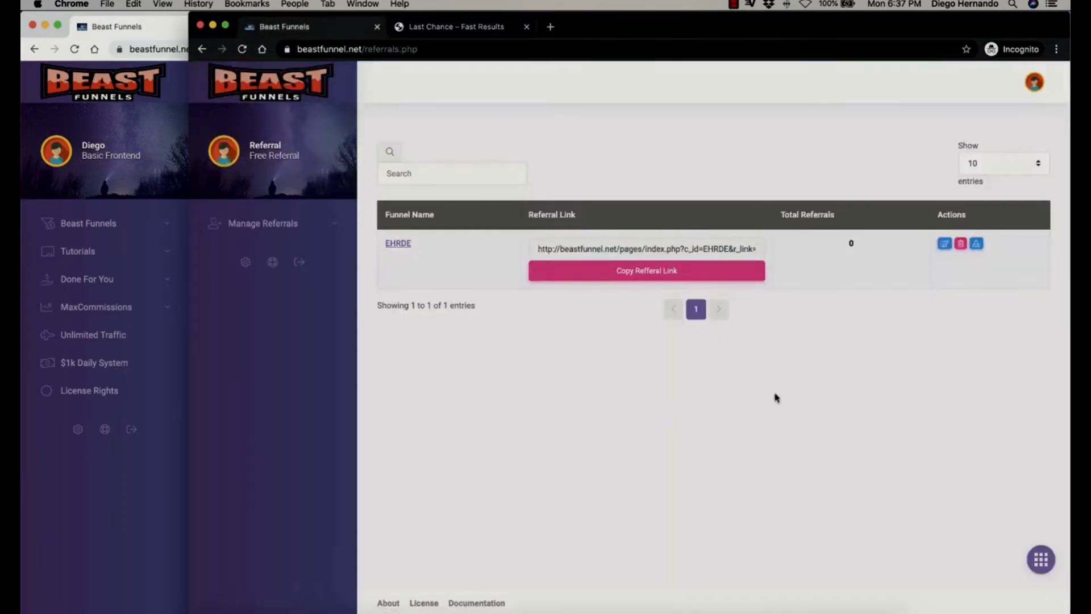
{"action": "left_click", "coordinate": [945, 244]}
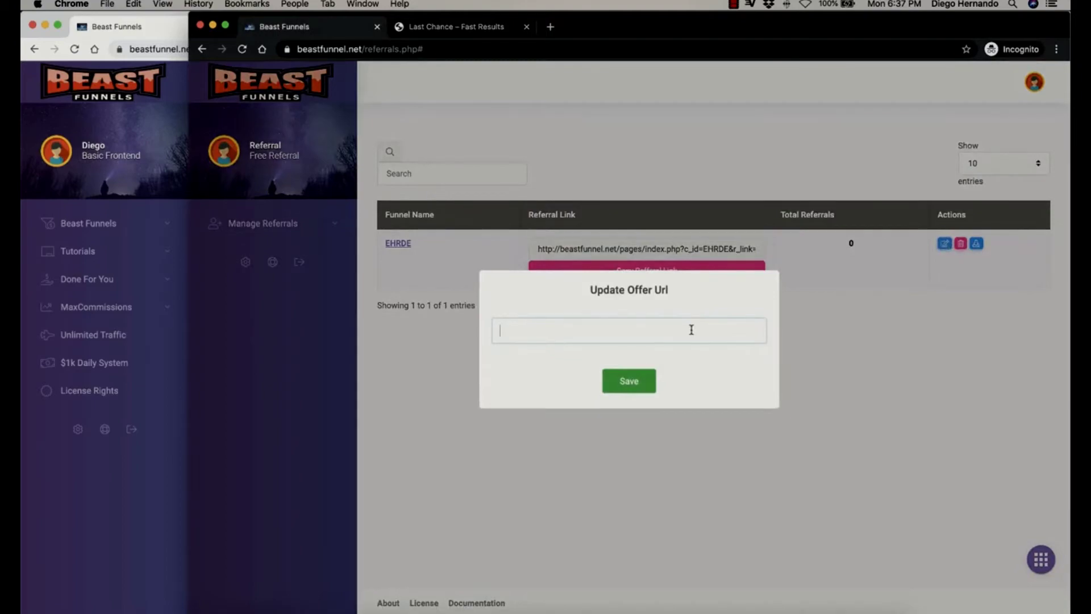
{"action": "type", "text": "htt"}
{"action": "type", "text": "ps://www.google.com"}
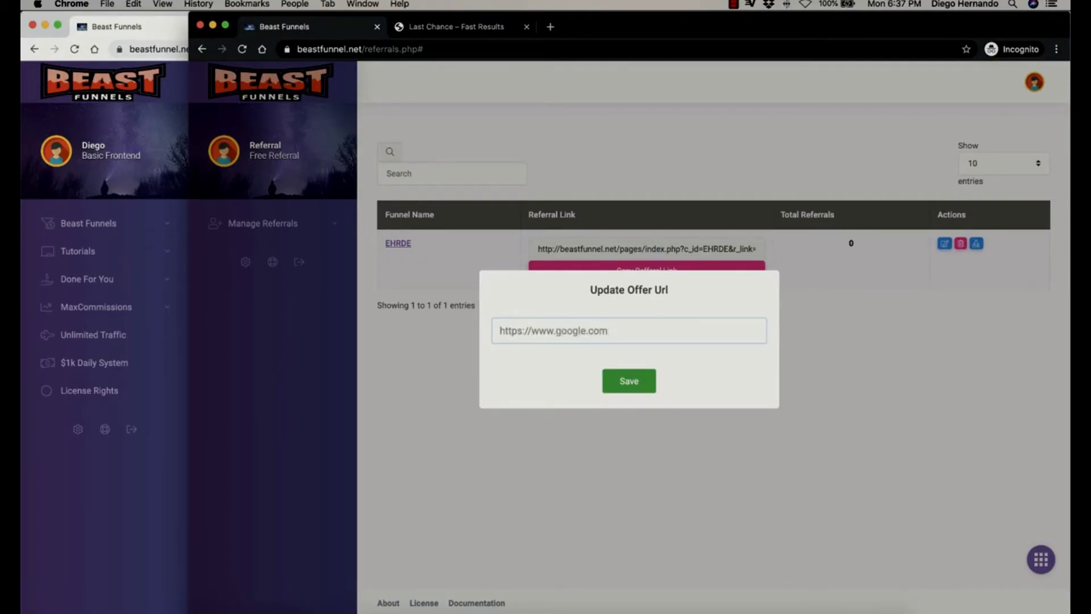
{"action": "left_click", "coordinate": [628, 382]}
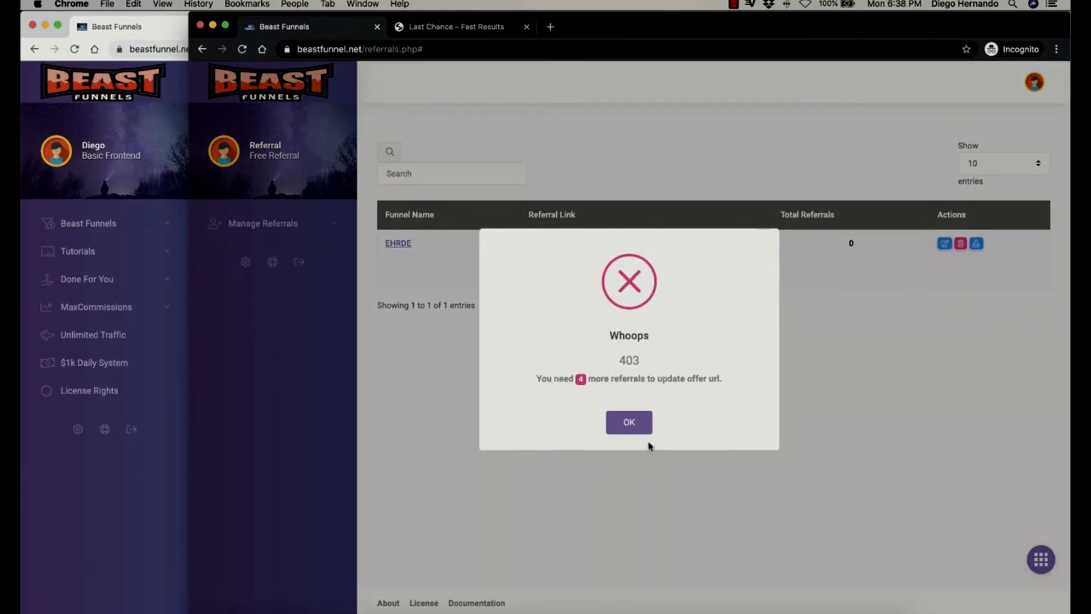
{"action": "left_click", "coordinate": [629, 430]}
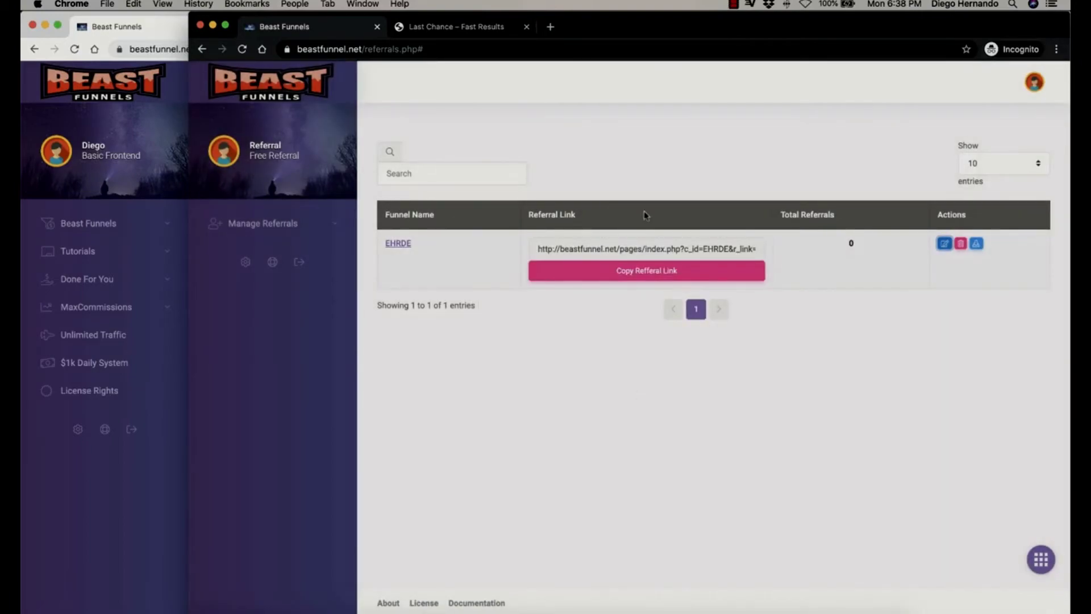
On the referral landing page, sign up a new subscriber with an e-mail address.
{"action": "left_click", "coordinate": [442, 27]}
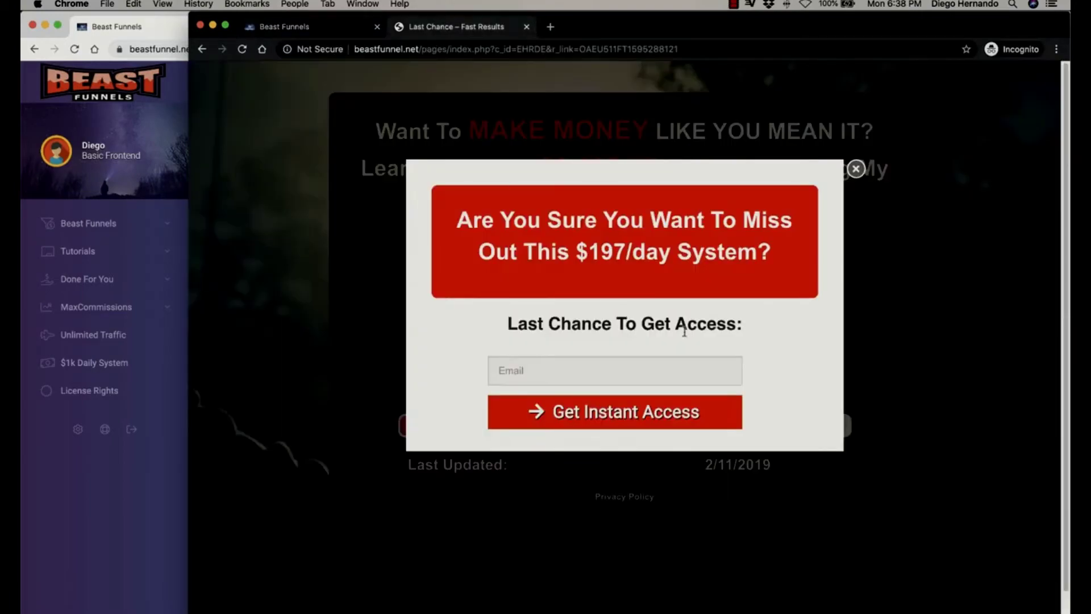
{"action": "left_click", "coordinate": [855, 172]}
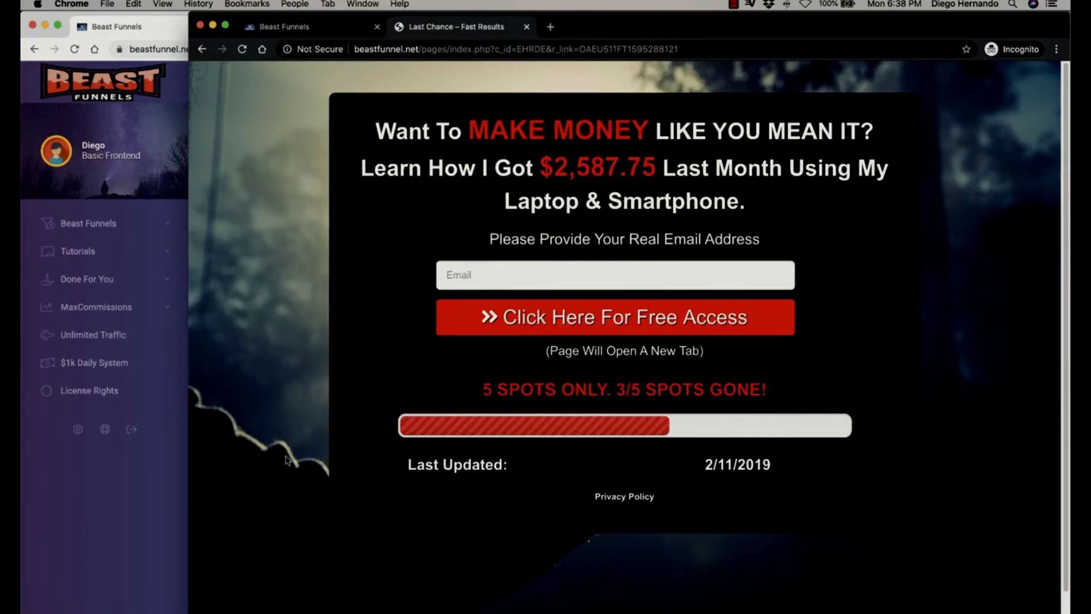
{"action": "left_click", "coordinate": [542, 276]}
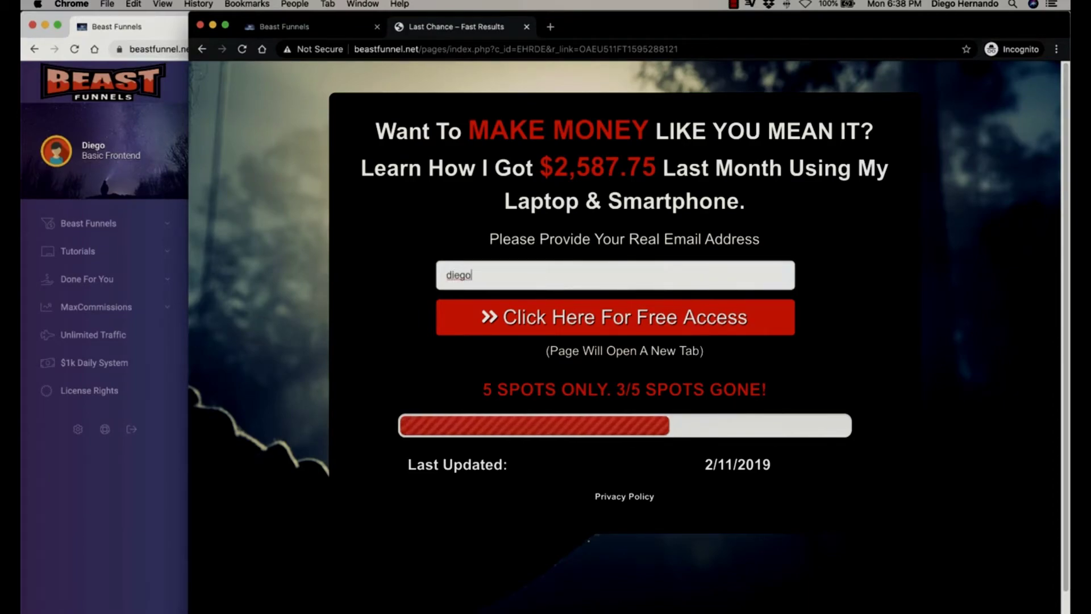
{"action": "left_click", "coordinate": [525, 318]}
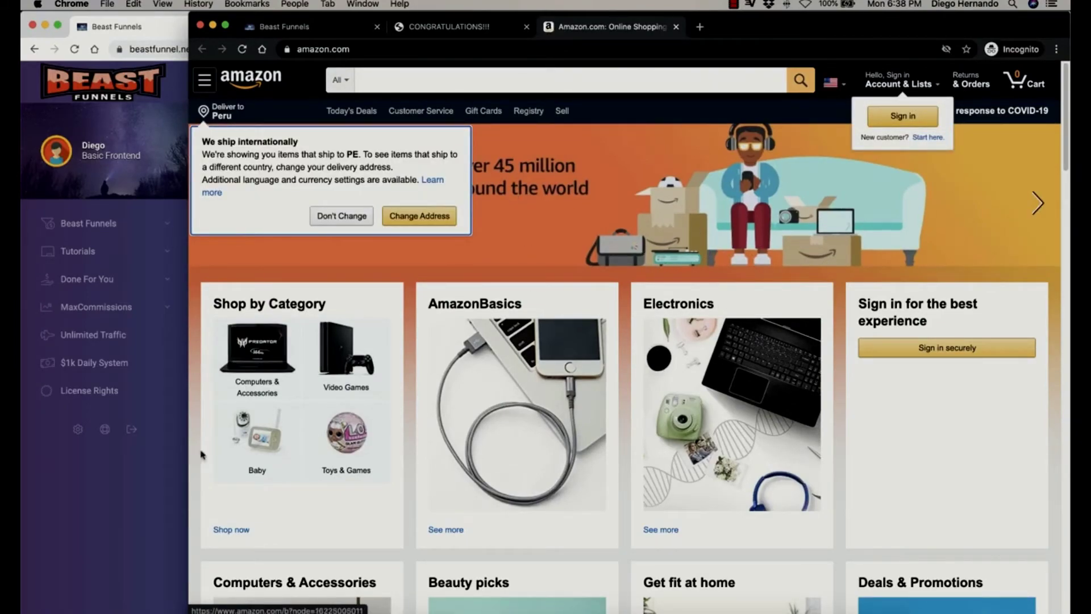
Return to the thank-you page and highlight the generated login credentials.
{"action": "left_click", "coordinate": [180, 475]}
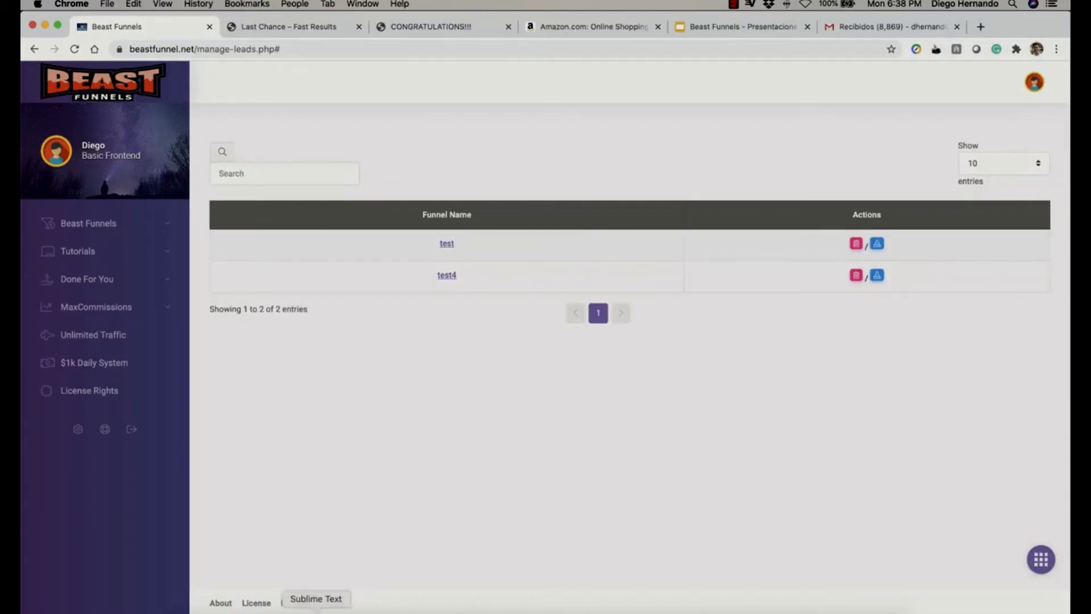
{"action": "key", "text": "super+Tab"}
{"action": "key", "text": "super+shift+Tab"}
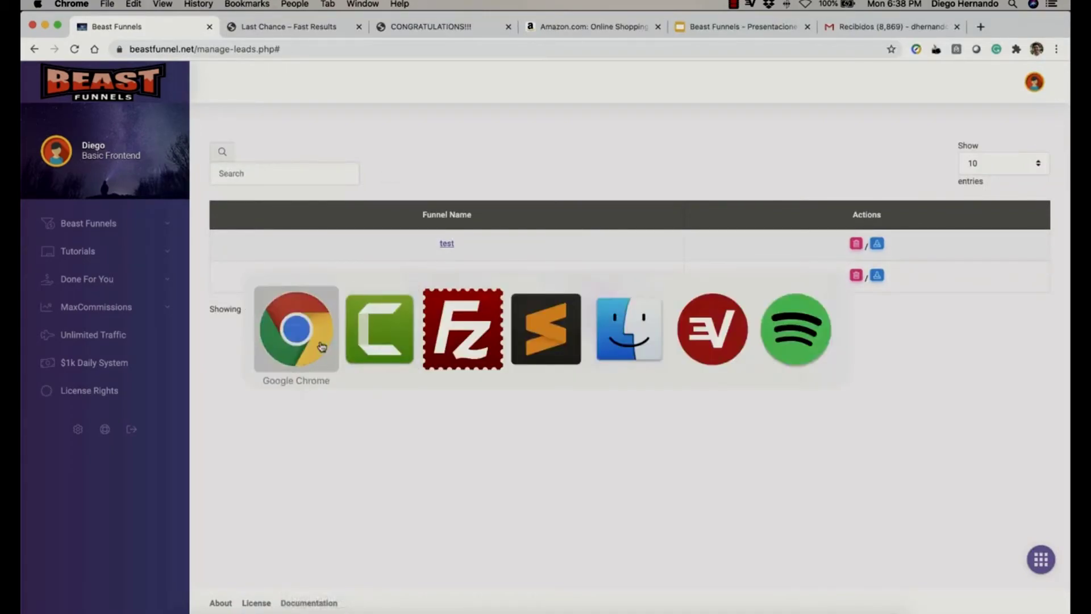
{"action": "right_click", "coordinate": [246, 607]}
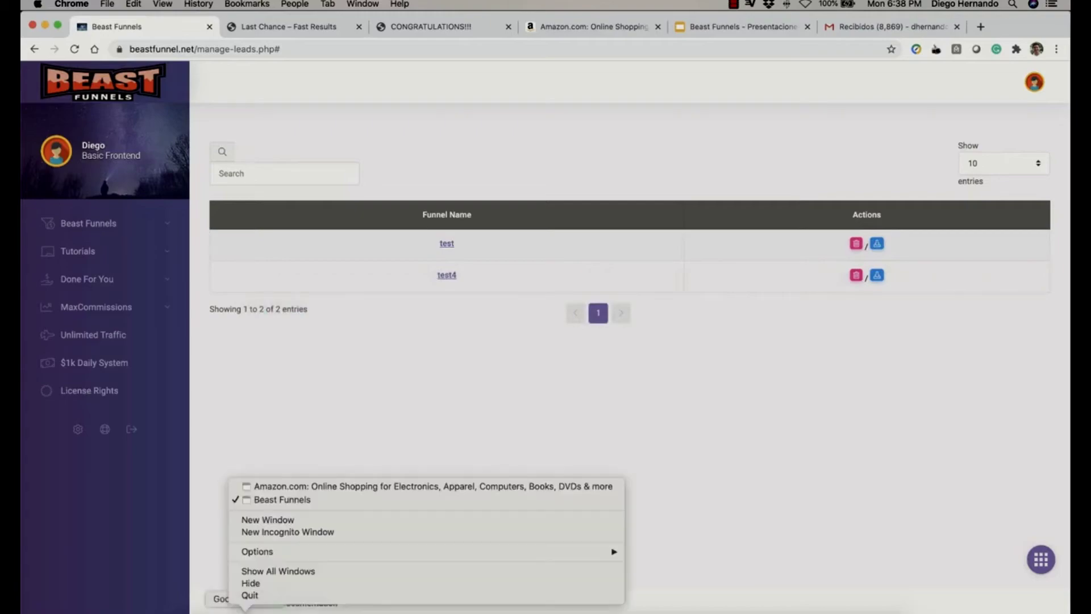
{"action": "left_click", "coordinate": [314, 486]}
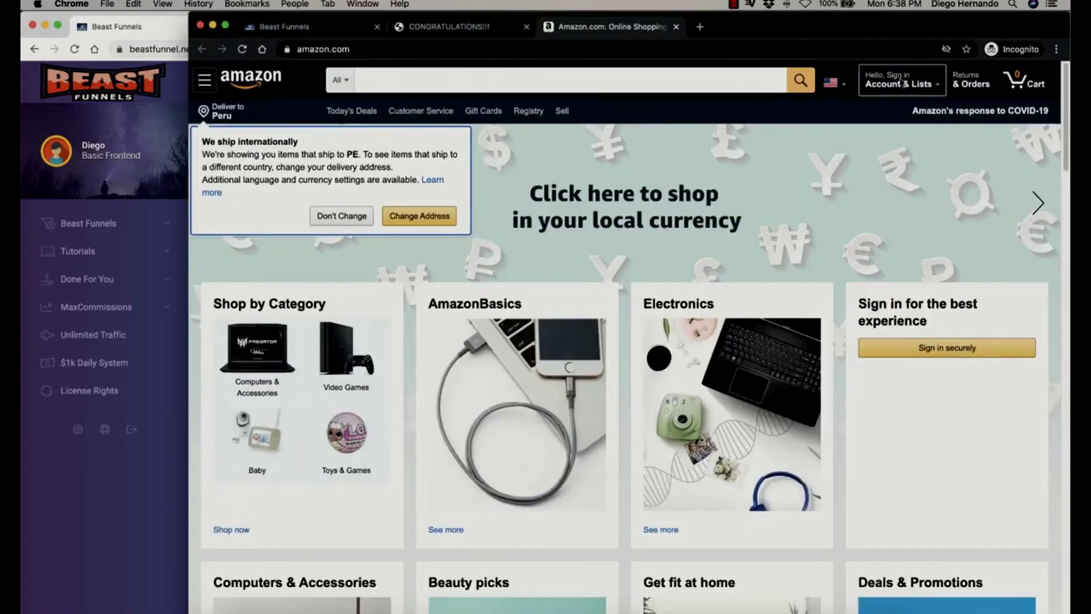
{"action": "left_click", "coordinate": [457, 27]}
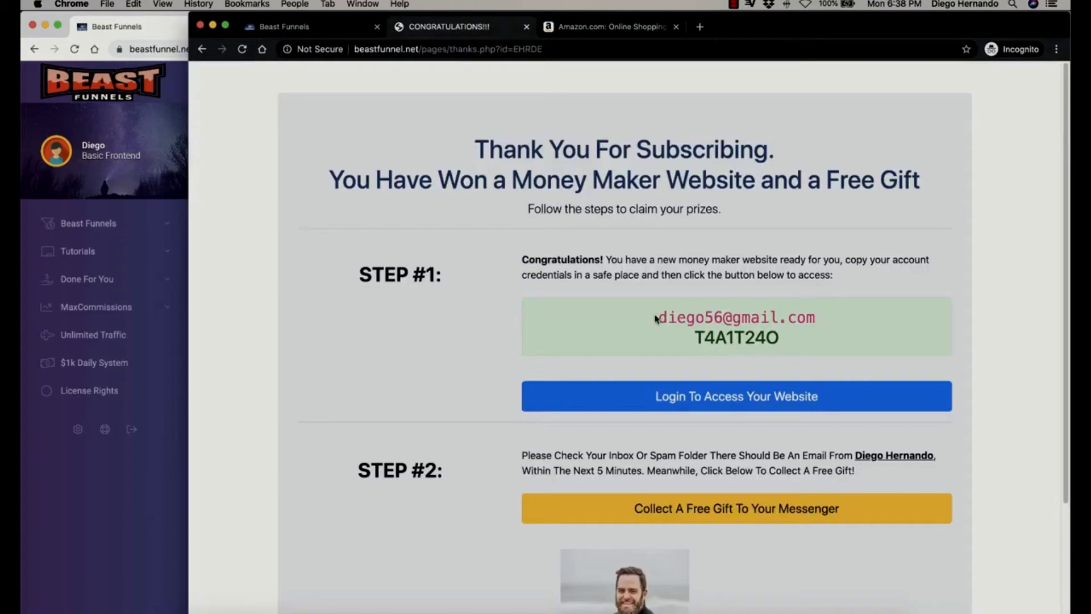
{"action": "left_click_drag", "start_coordinate": [656, 318], "coordinate": [783, 311]}
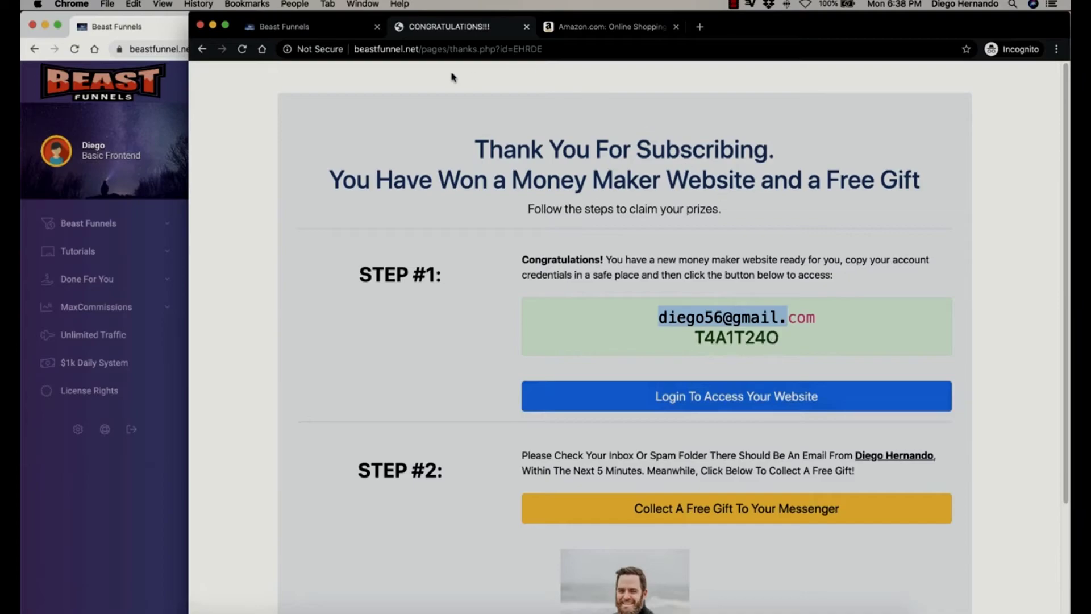
Try saving 'fghfgh' as the EHRDE offer URL; the 403 error says 3 more referrals needed.
{"action": "left_click", "coordinate": [308, 27]}
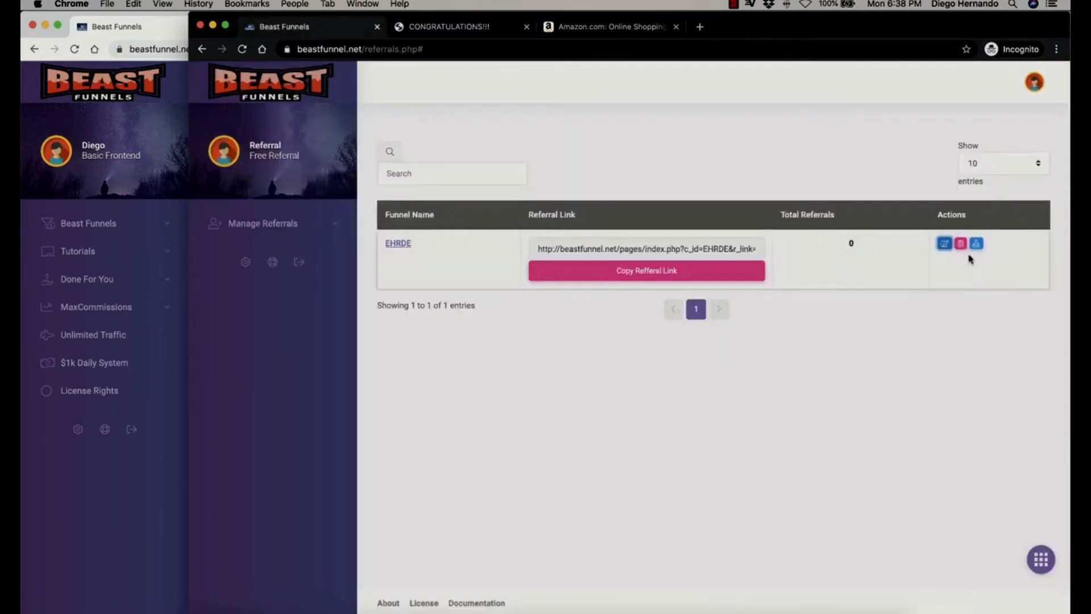
{"action": "left_click", "coordinate": [943, 244]}
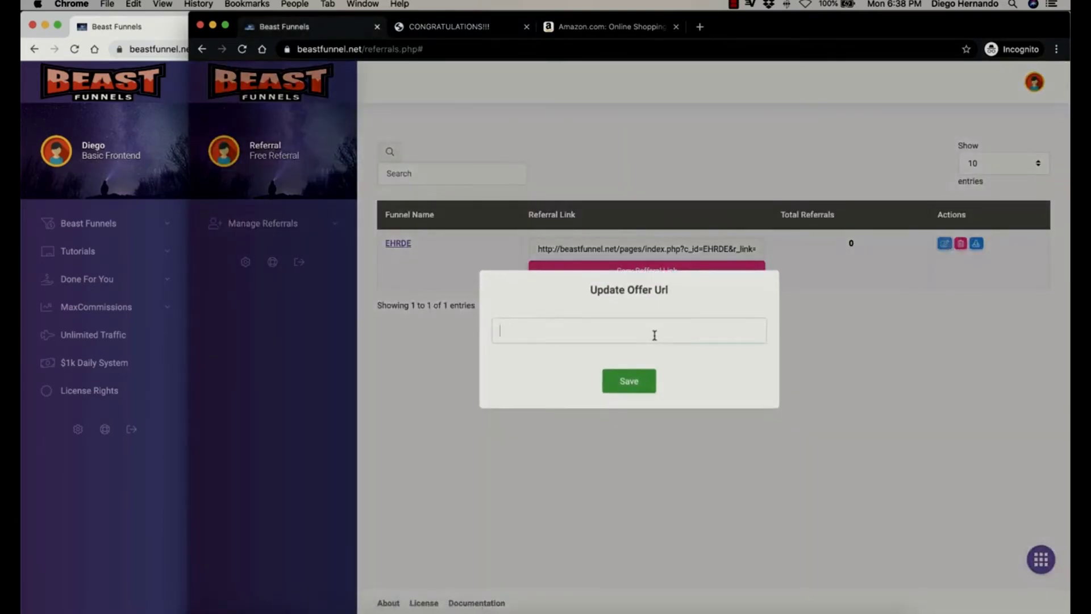
{"action": "type", "text": "fghfgh"}
{"action": "left_click", "coordinate": [628, 381]}
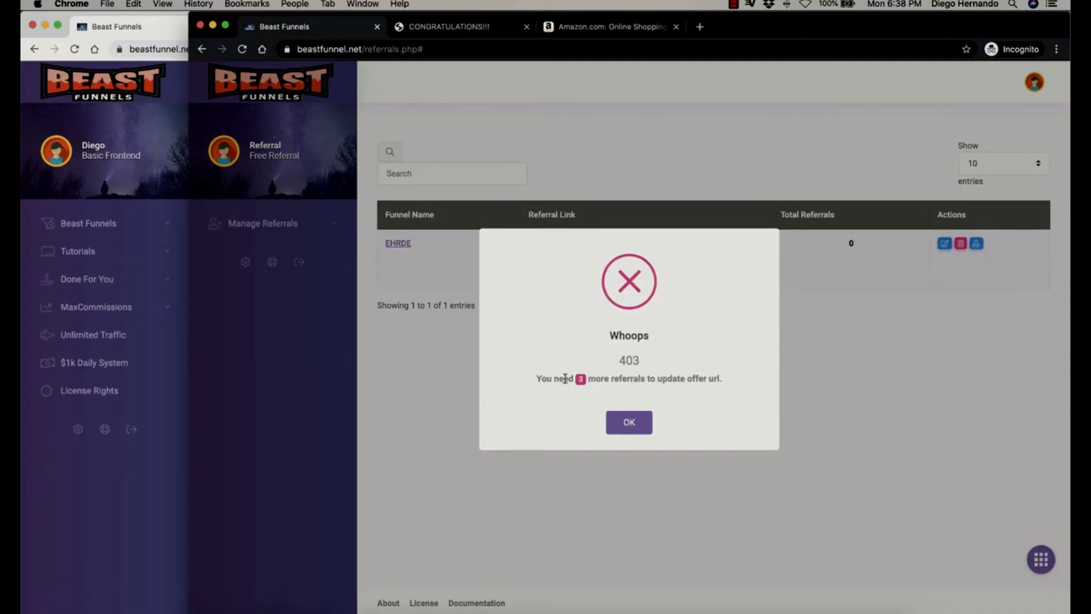
{"action": "left_click_drag", "start_coordinate": [565, 377], "coordinate": [607, 380]}
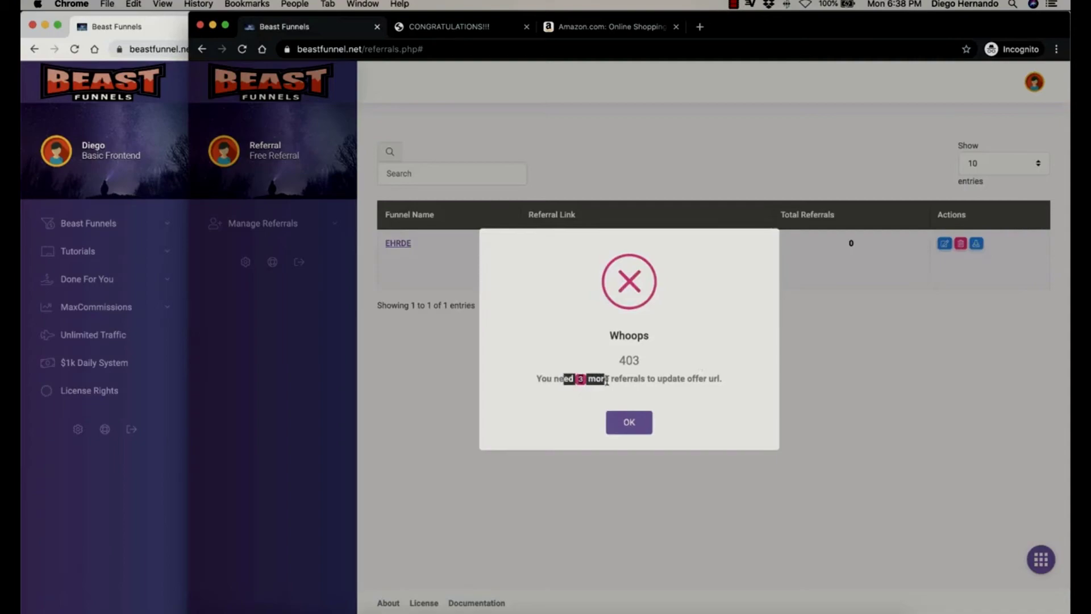
{"action": "left_click", "coordinate": [645, 434]}
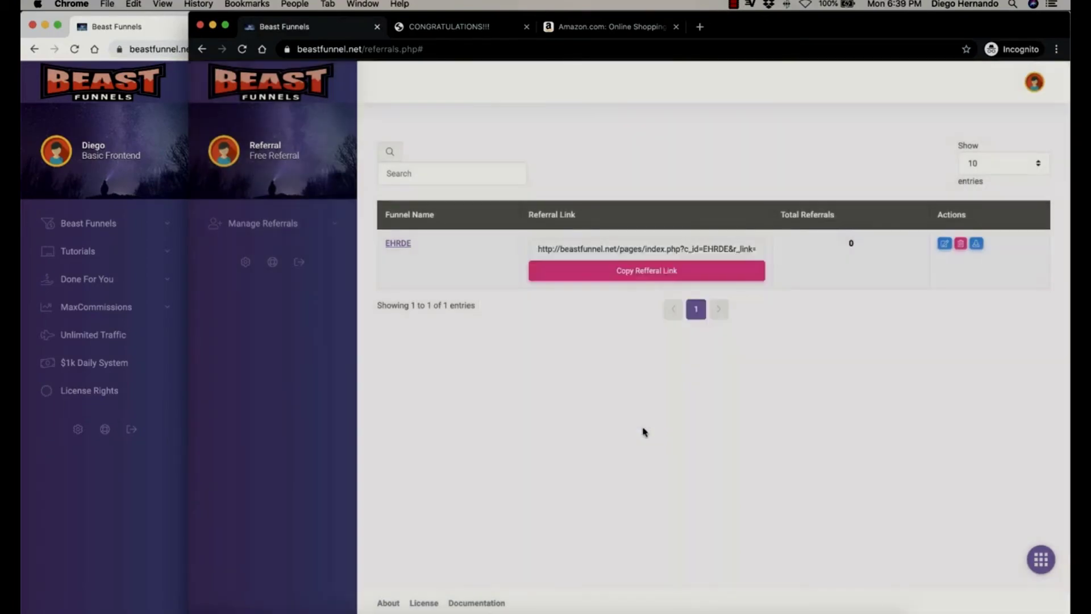
Bring the main window forward and confirm the test funnel now shows 2 leads.
{"action": "left_click", "coordinate": [122, 487]}
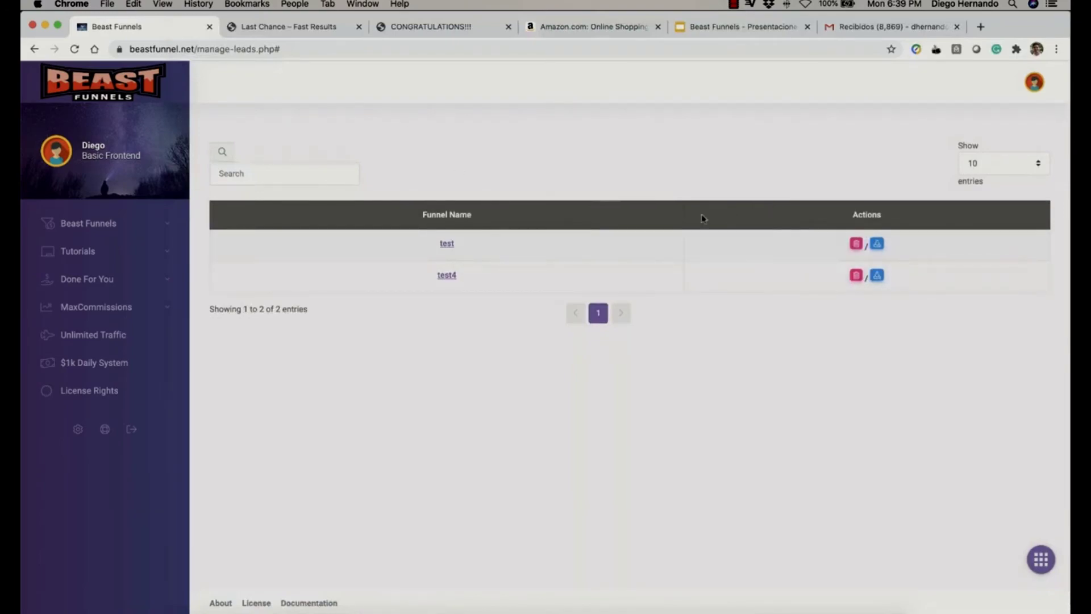
{"action": "left_click", "coordinate": [876, 243]}
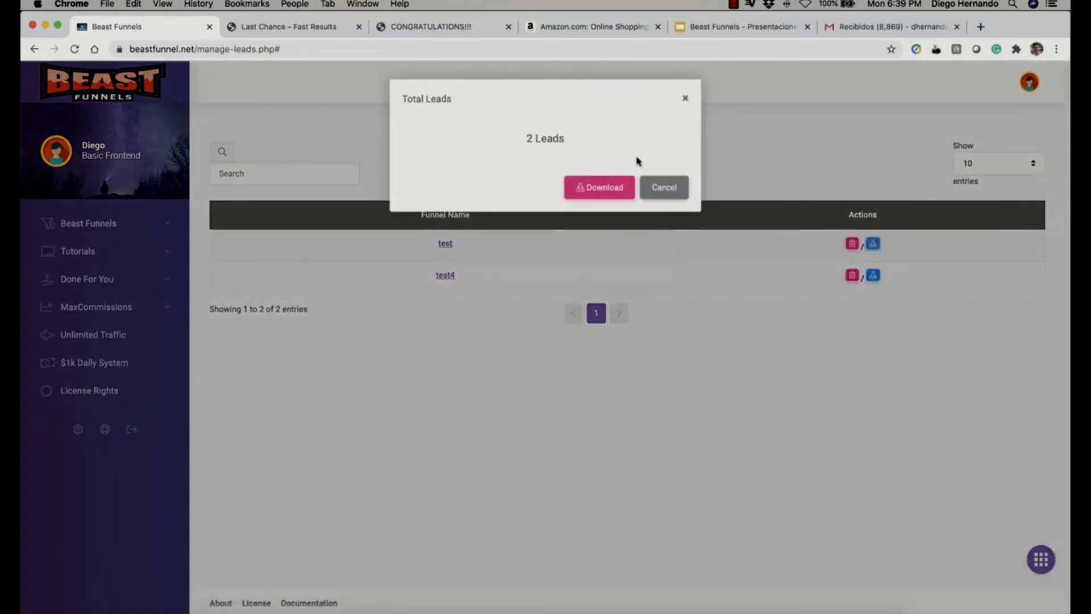
{"action": "left_click_drag", "start_coordinate": [524, 142], "coordinate": [577, 142]}
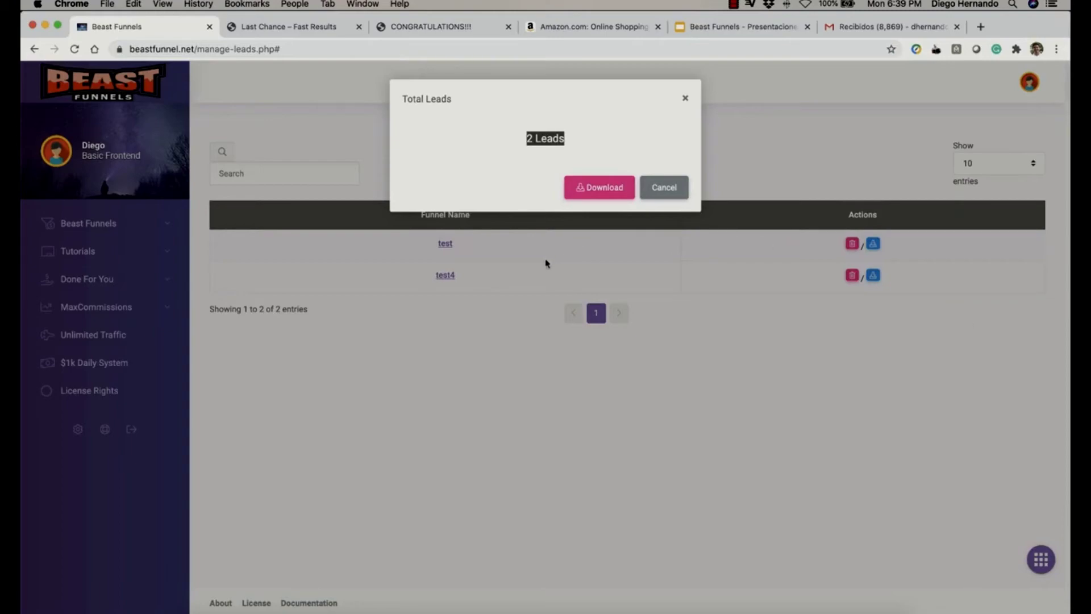
{"action": "left_click", "coordinate": [304, 128]}
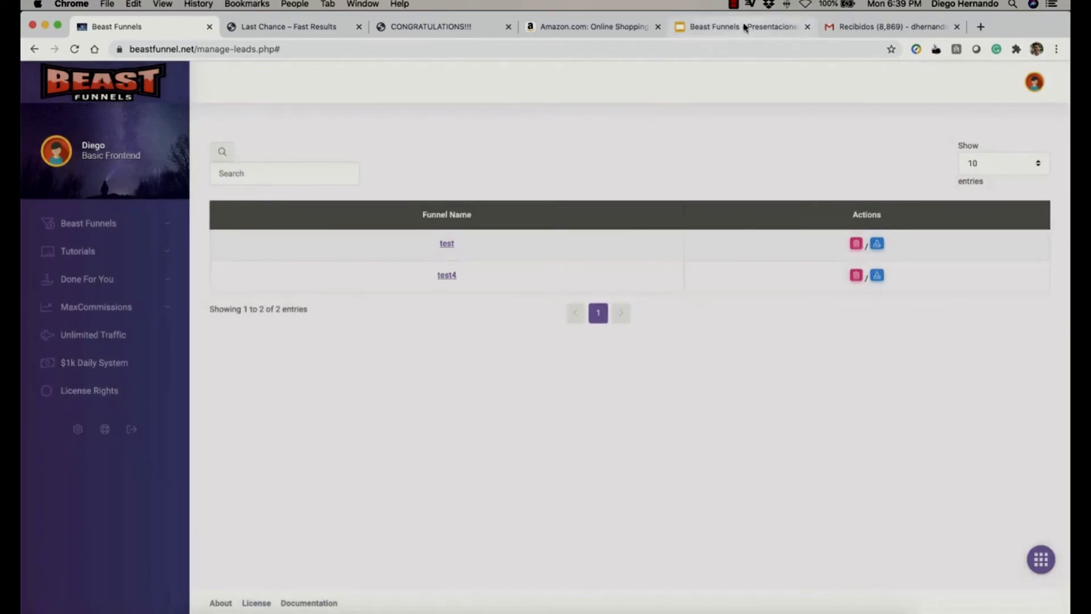
Show the Beast Funnels slide diagram and select its clickbank.com label.
{"action": "left_click", "coordinate": [743, 29]}
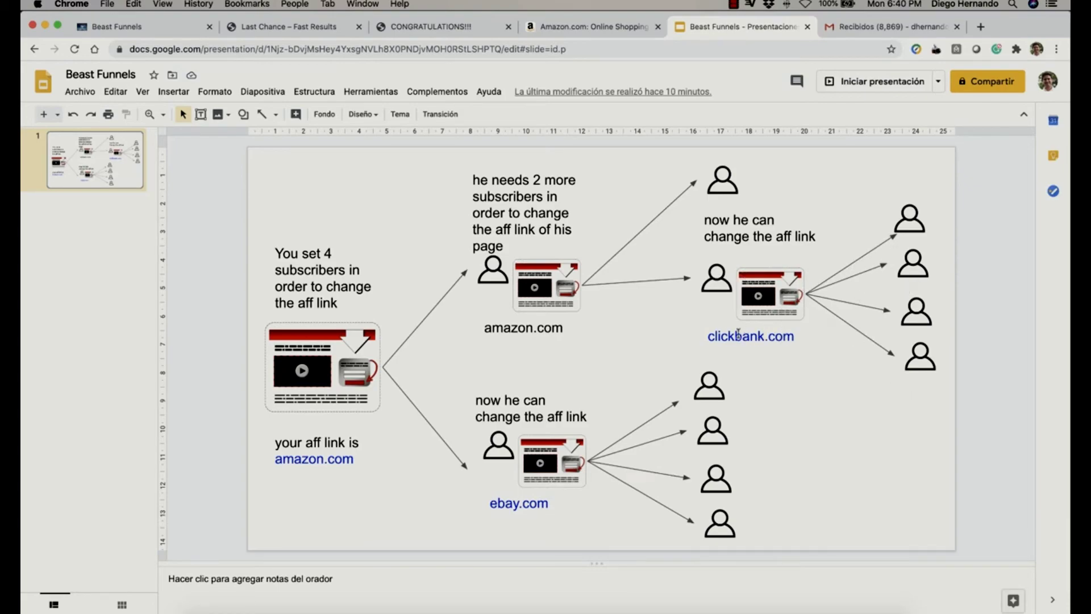
{"action": "left_click", "coordinate": [716, 336]}
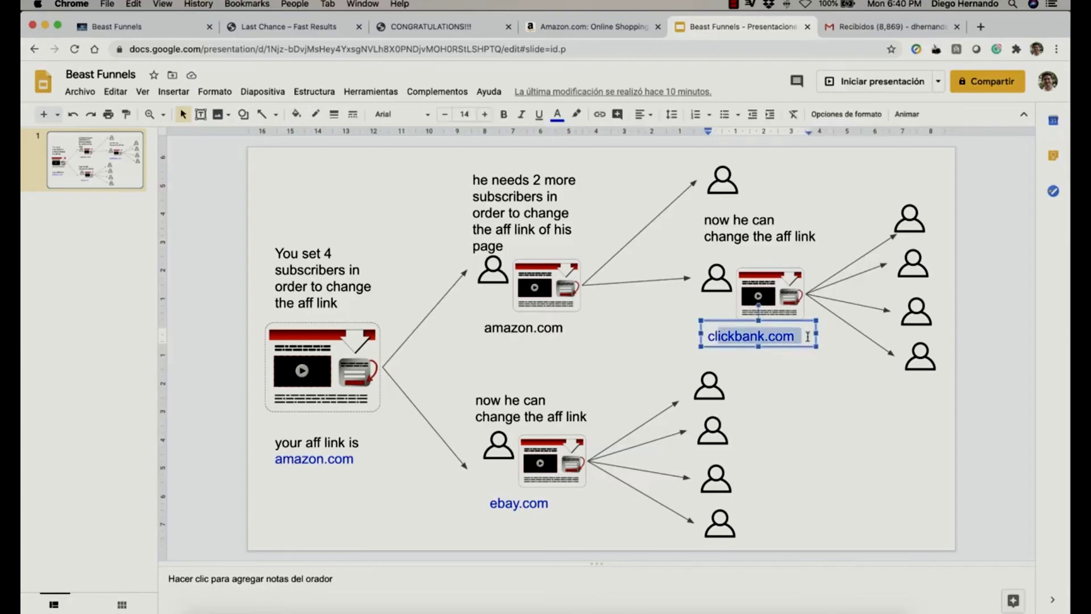
Leave the slides and return to the referrer's incognito Beast Funnels window.
{"action": "left_click", "coordinate": [790, 397]}
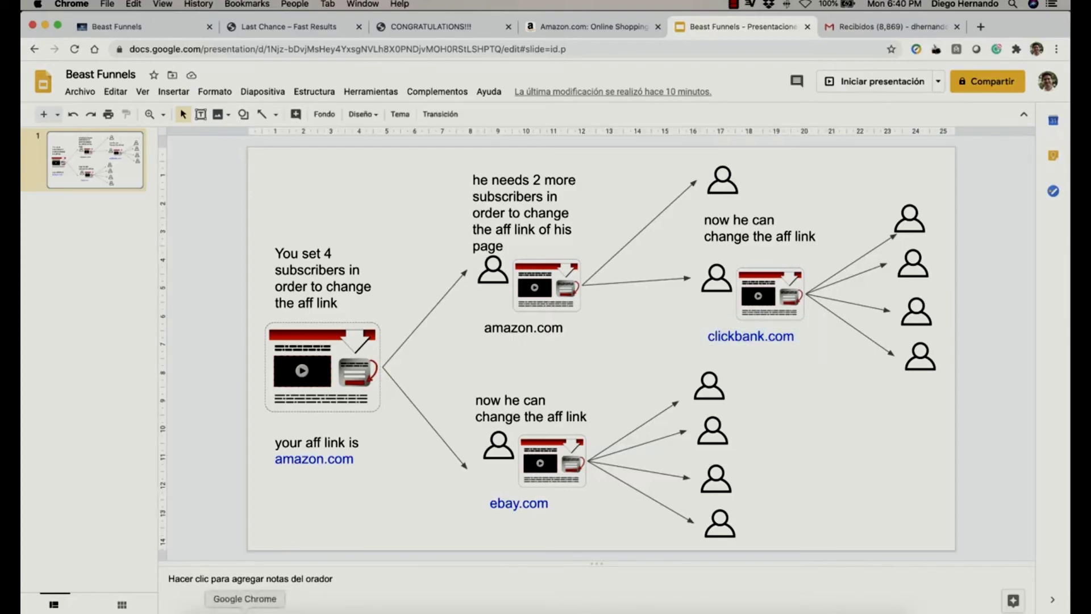
{"action": "right_click", "coordinate": [245, 611]}
{"action": "left_click", "coordinate": [127, 22]}
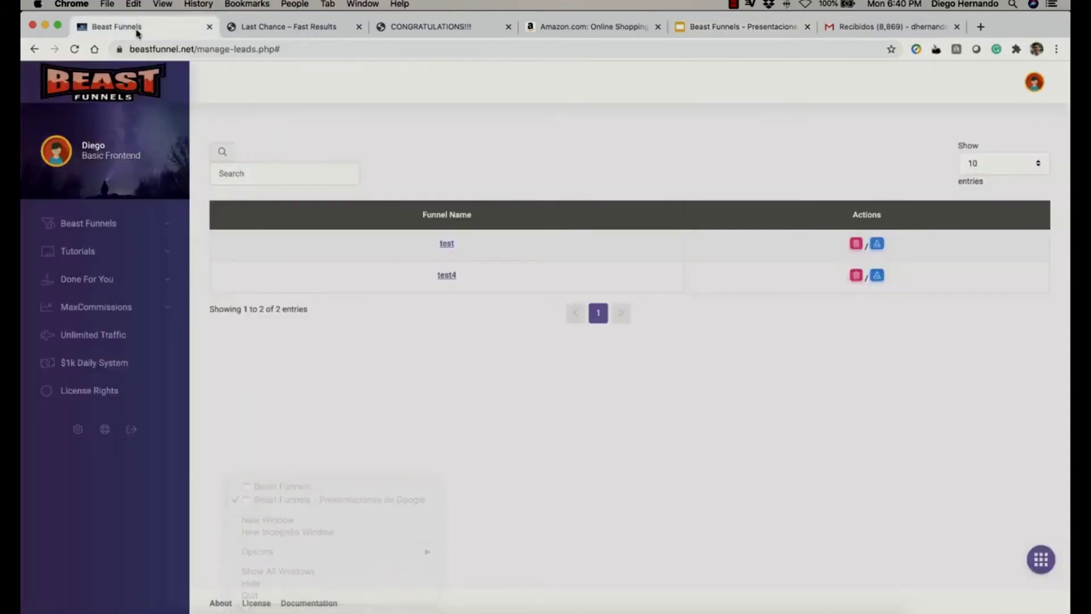
{"action": "right_click", "coordinate": [245, 609]}
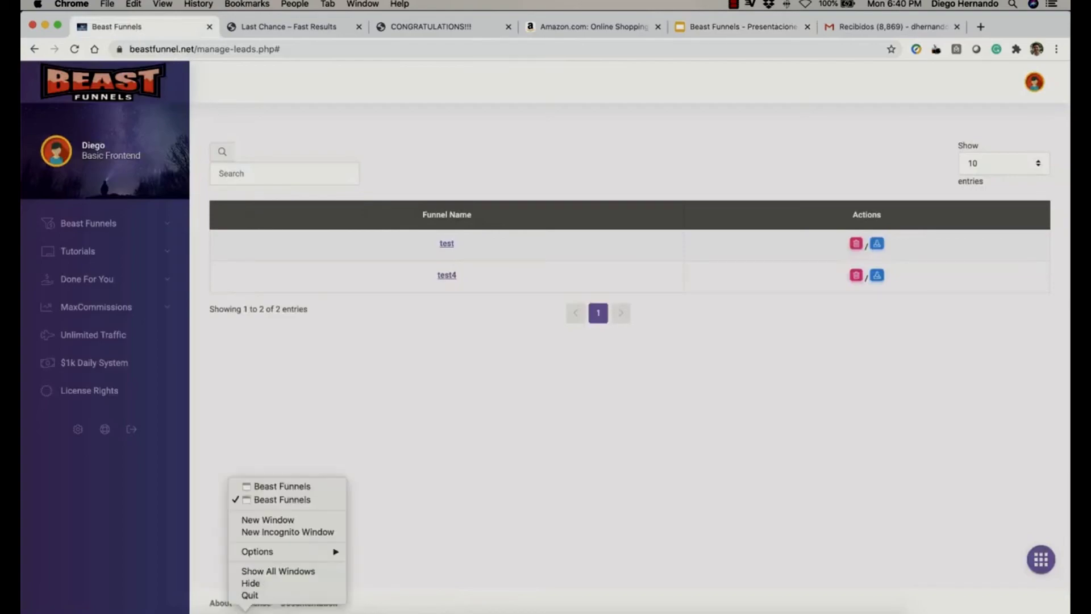
{"action": "left_click", "coordinate": [283, 487]}
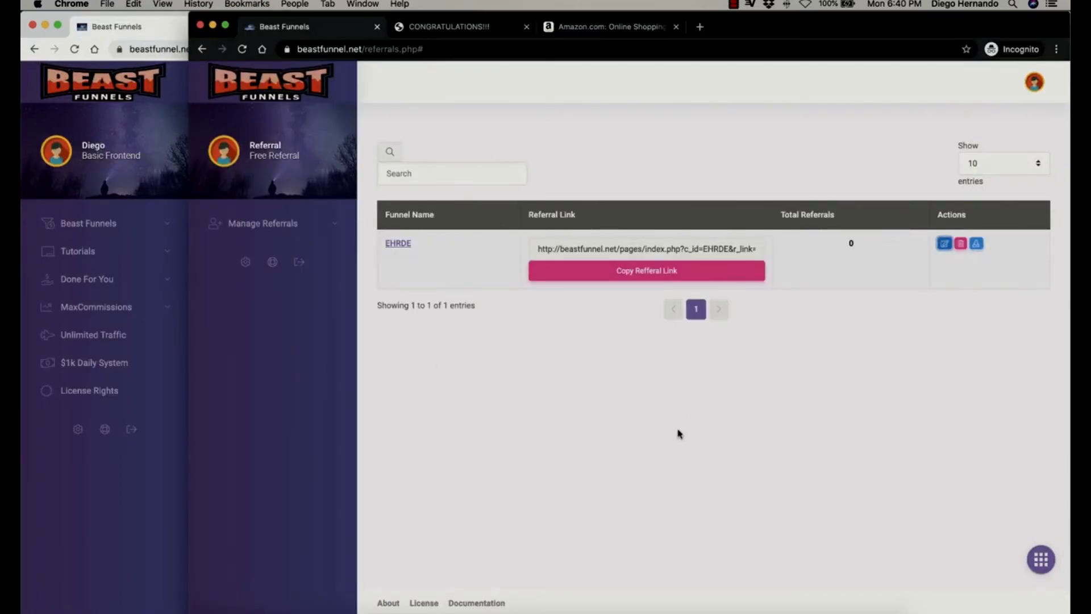
{"action": "left_click", "coordinate": [611, 270]}
{"action": "left_click", "coordinate": [699, 26]}
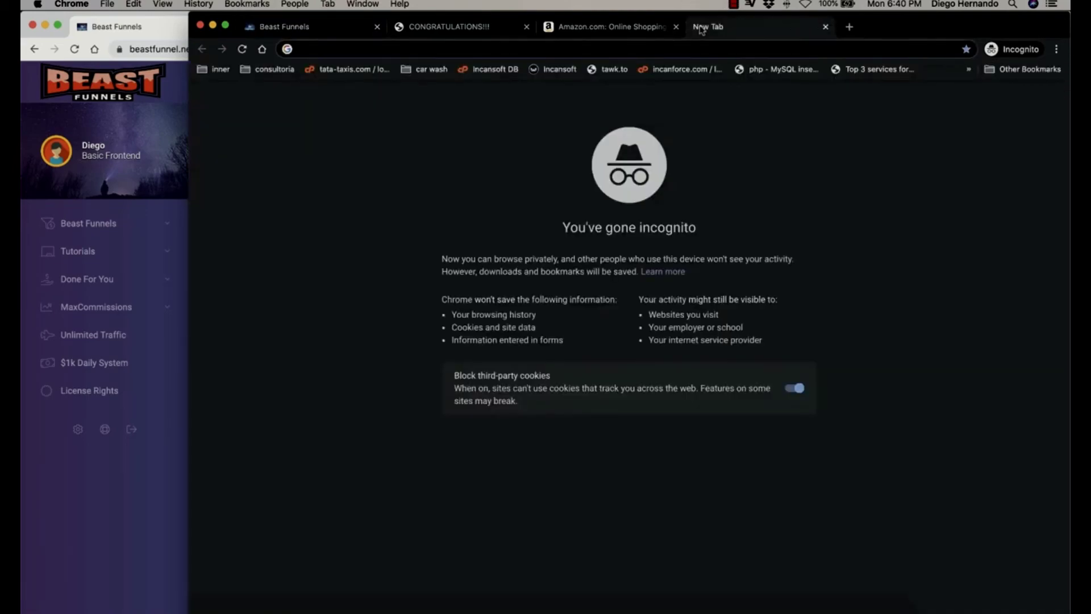
{"action": "key", "text": "super+v"}
{"action": "key", "text": "Return"}
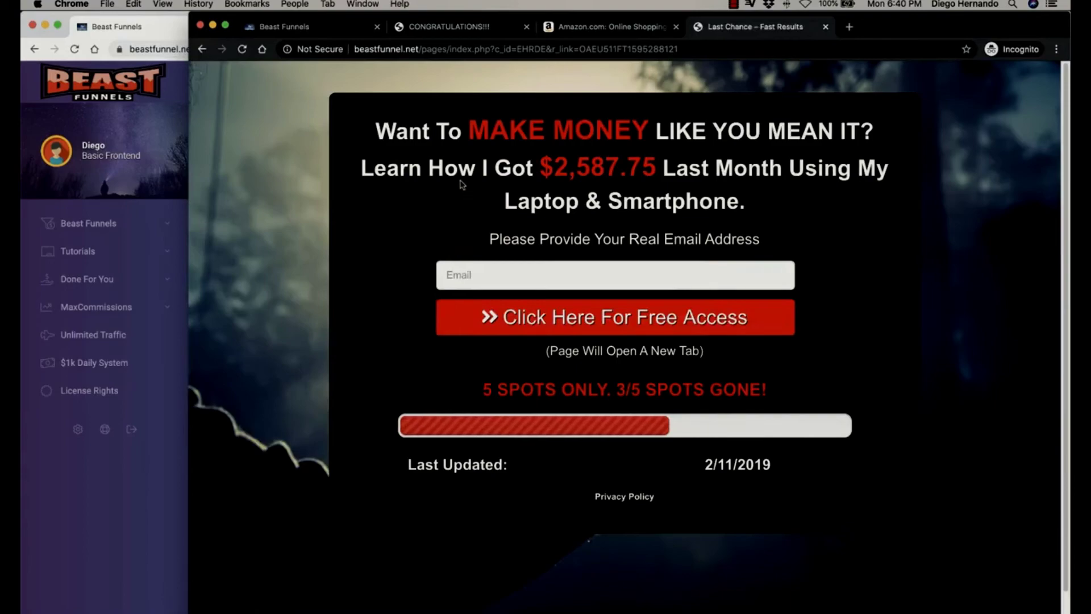
Sign up several test subscribers on the referral landing page using varied e-mail addresses.
{"action": "left_click", "coordinate": [499, 278]}
{"action": "type", "text": "diego@"}
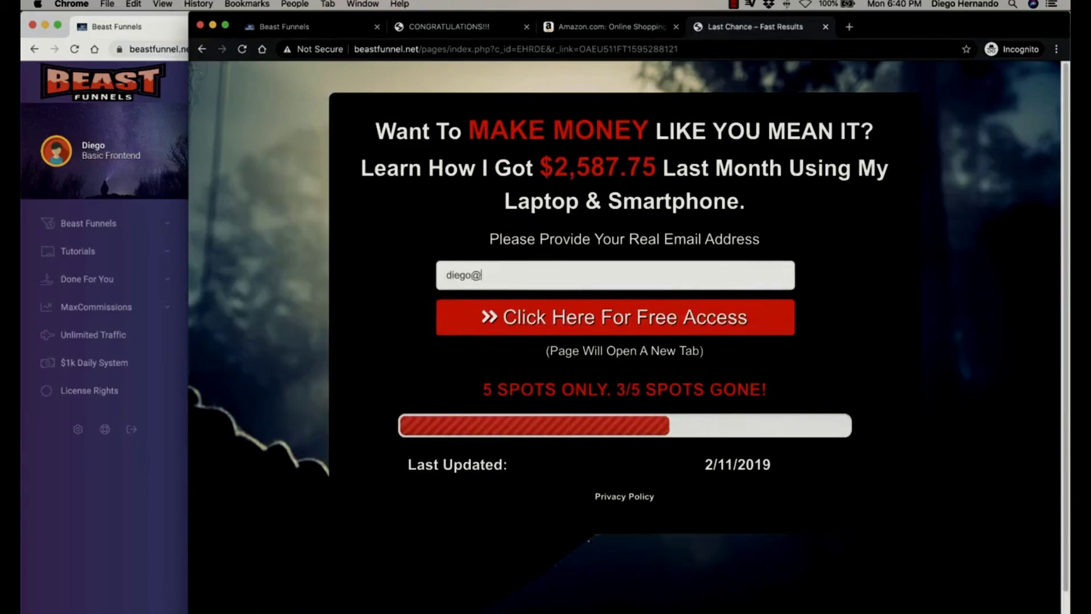
{"action": "type", "text": "6"}
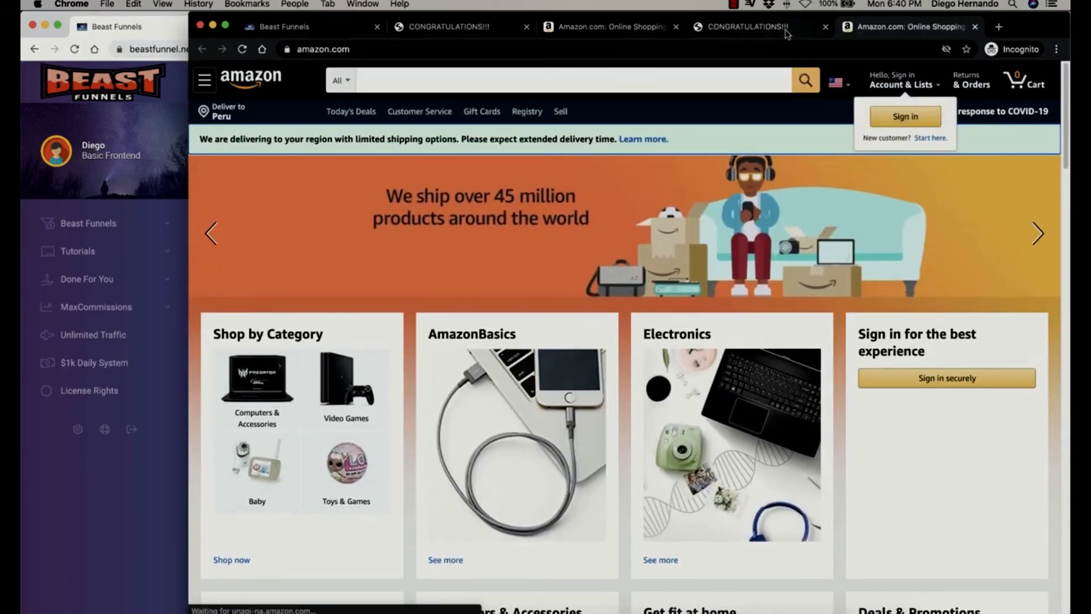
{"action": "left_click", "coordinate": [786, 33]}
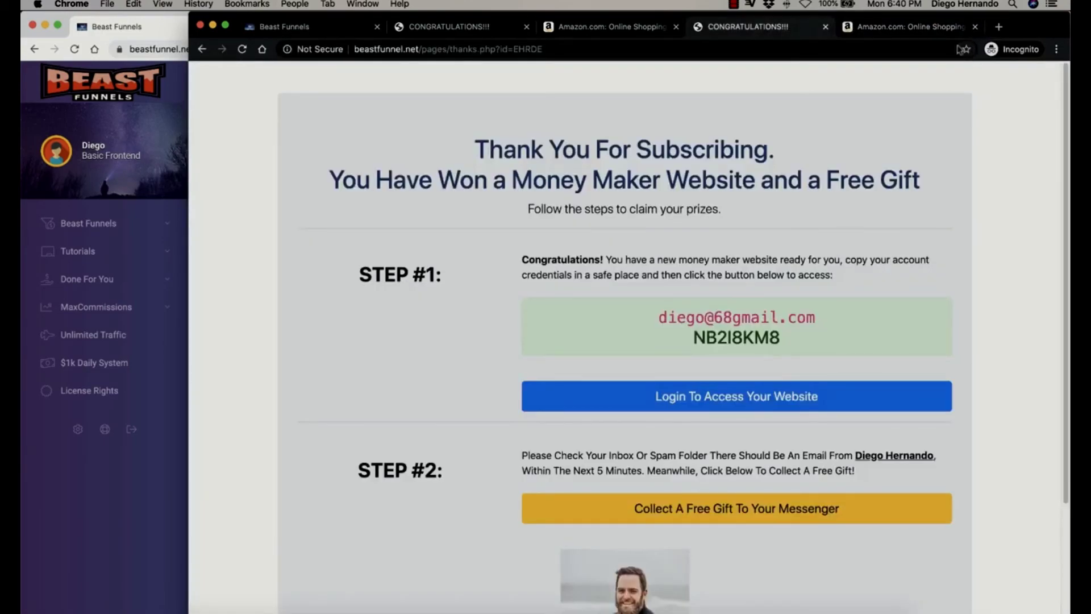
{"action": "key", "text": "super+bracketleft"}
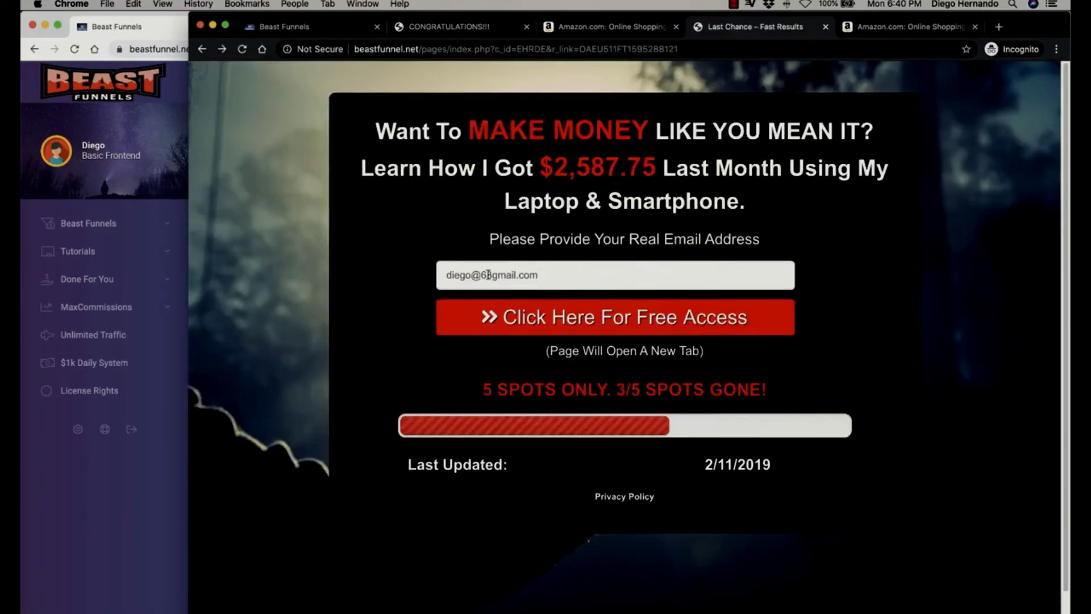
{"action": "left_click", "coordinate": [634, 327]}
{"action": "left_click", "coordinate": [707, 35]}
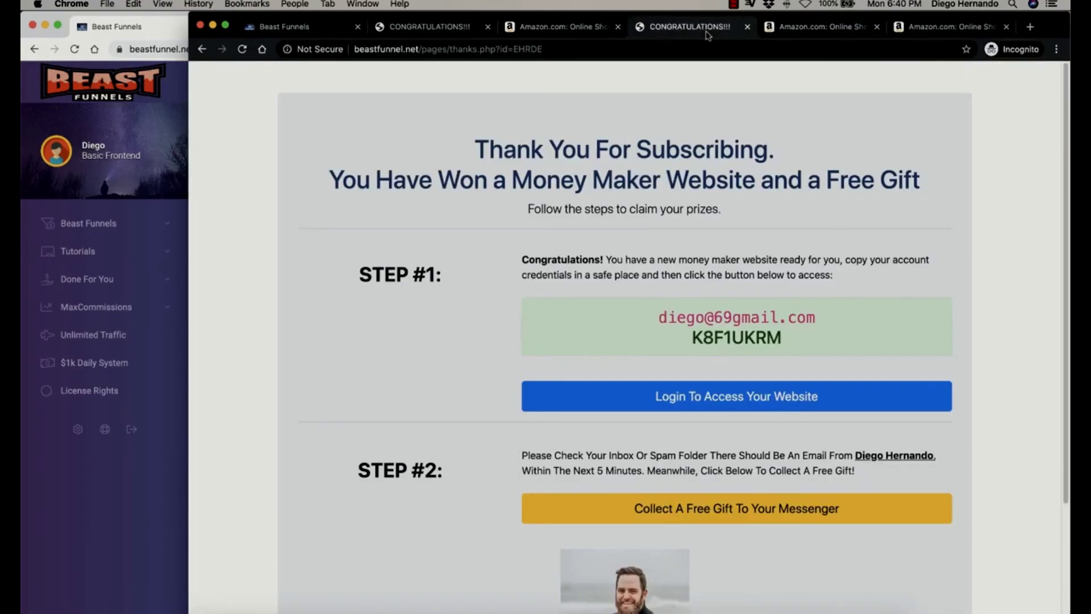
{"action": "key", "text": "super+bracketleft"}
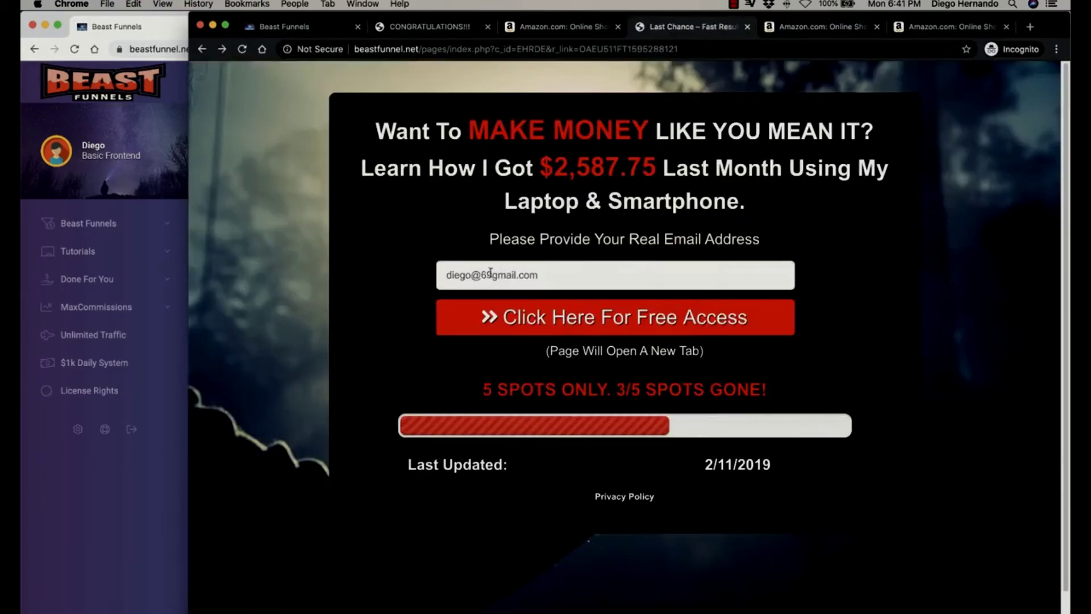
{"action": "left_click_drag", "start_coordinate": [481, 276], "coordinate": [490, 277]}
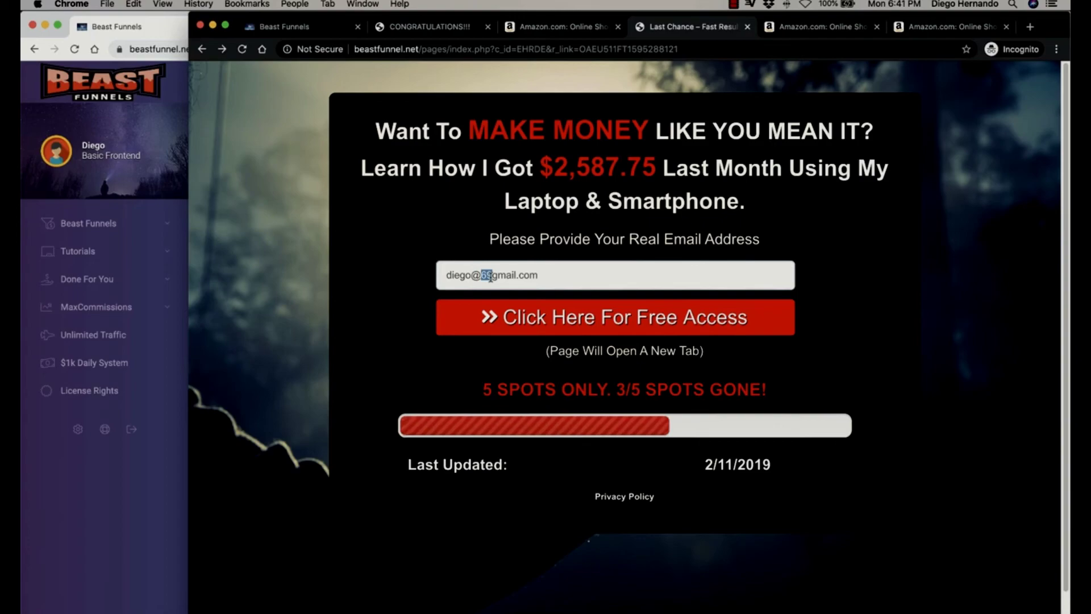
{"action": "type", "text": "77"}
{"action": "key", "text": "Return"}
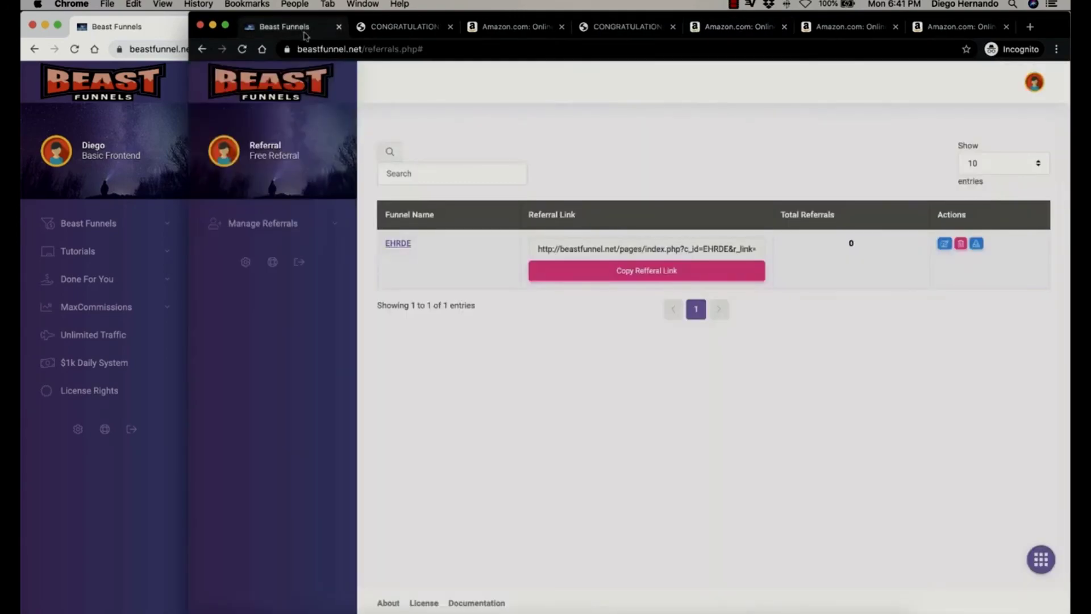
{"action": "left_click", "coordinate": [248, 53]}
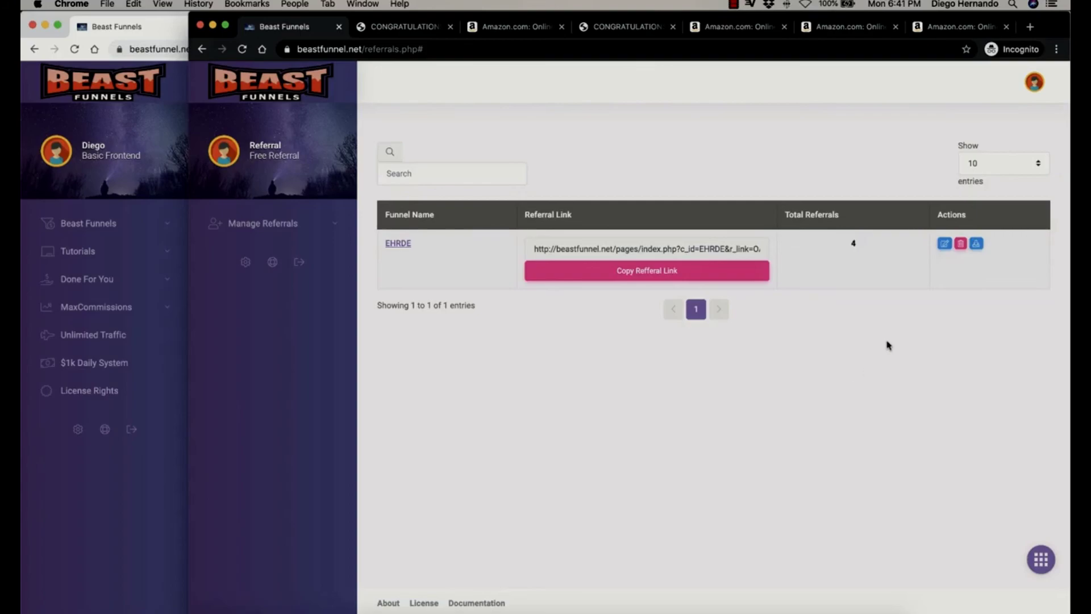
{"action": "left_click", "coordinate": [944, 243]}
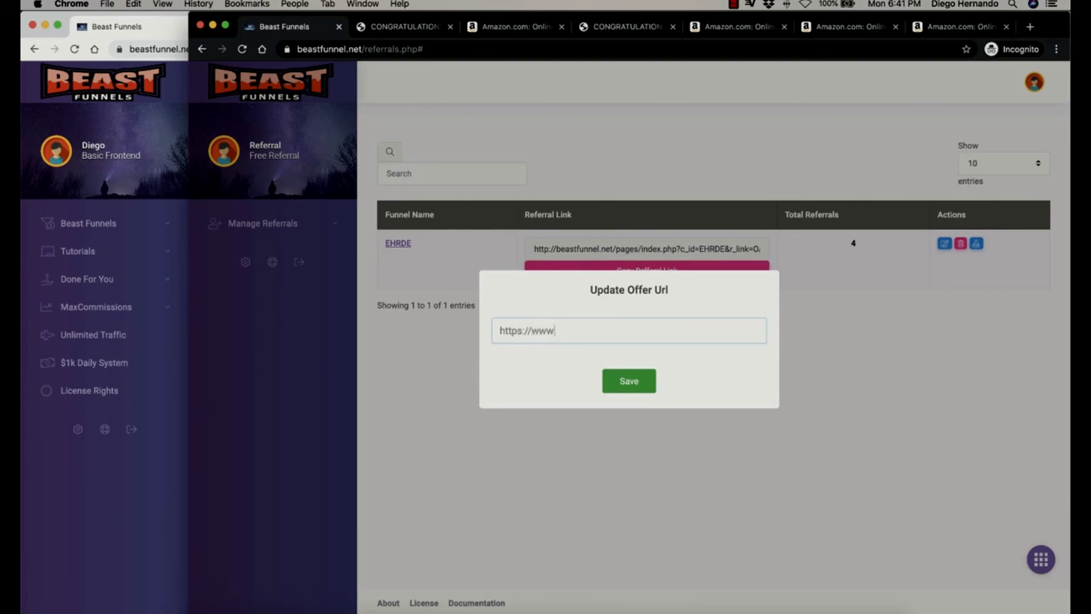
{"action": "type", "text": "https://www.ebay.com"}
{"action": "left_click", "coordinate": [629, 380]}
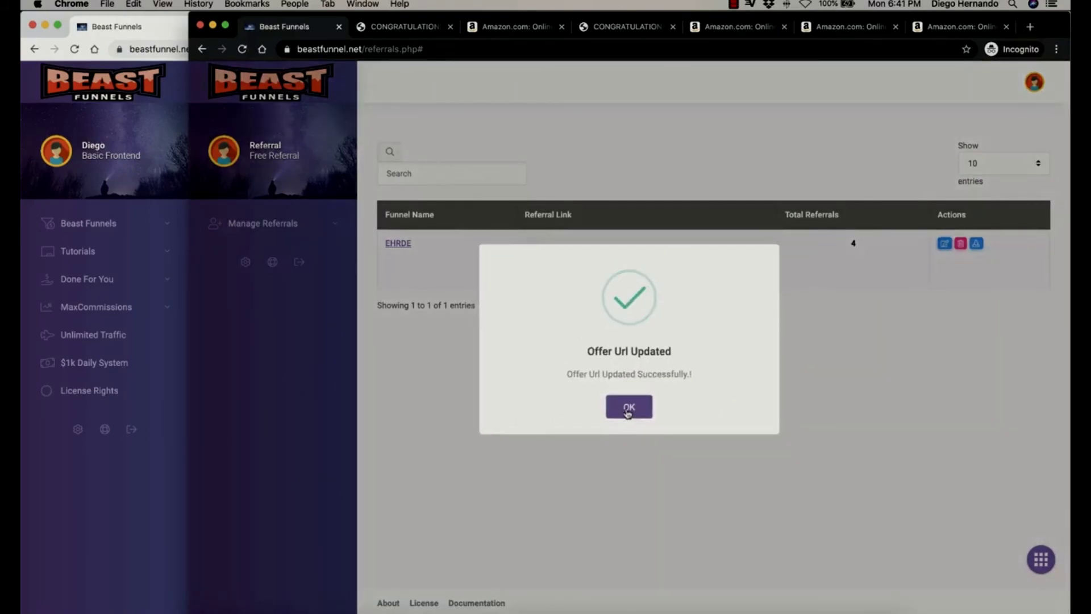
{"action": "left_click", "coordinate": [629, 406]}
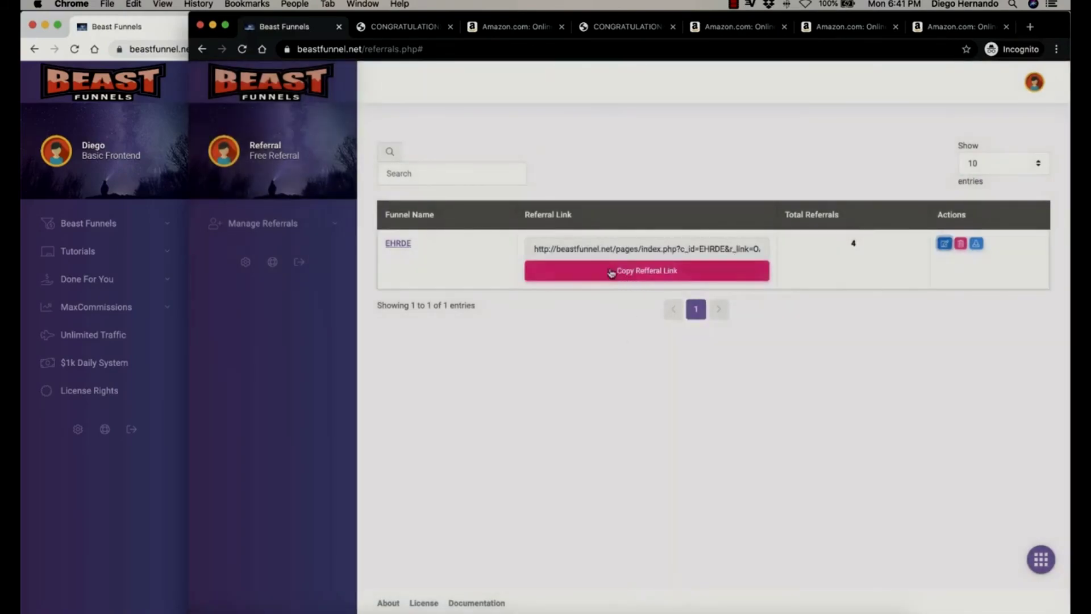
Open the referral link in a new tab and sign up a new subscriber, landing on eBay.
{"action": "left_click", "coordinate": [612, 271]}
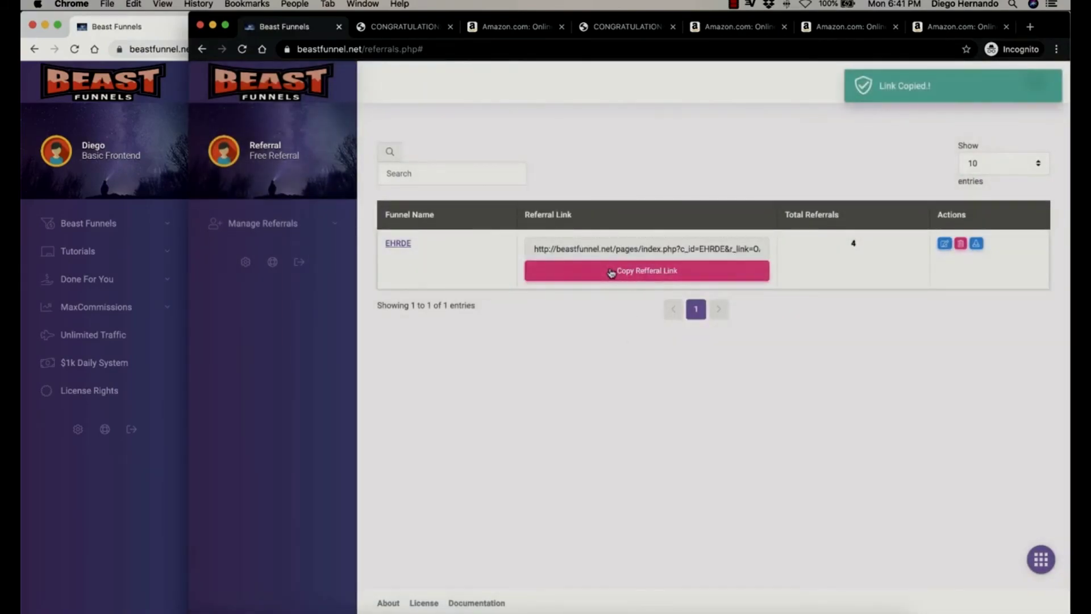
{"action": "left_click", "coordinate": [1029, 27]}
{"action": "key", "text": "super+v"}
{"action": "key", "text": "Return"}
{"action": "left_click", "coordinate": [643, 273]}
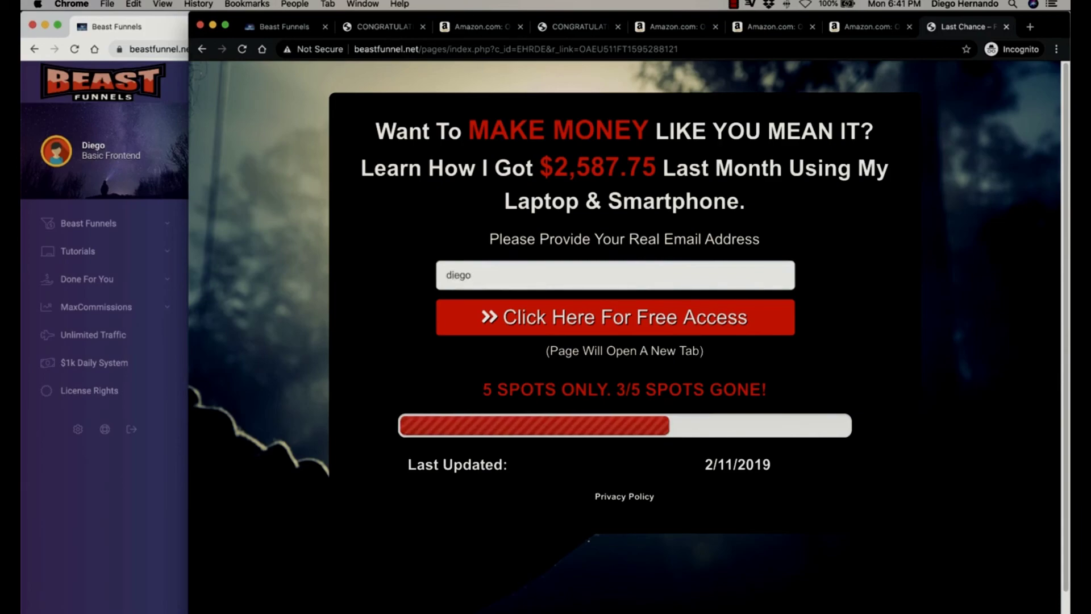
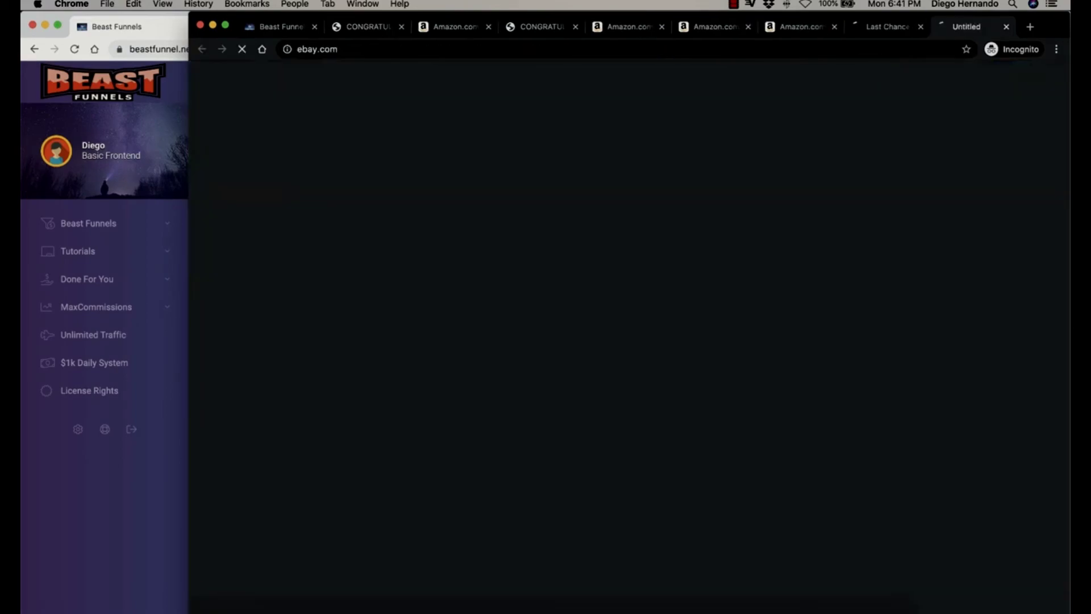
{"action": "key", "text": "Return"}
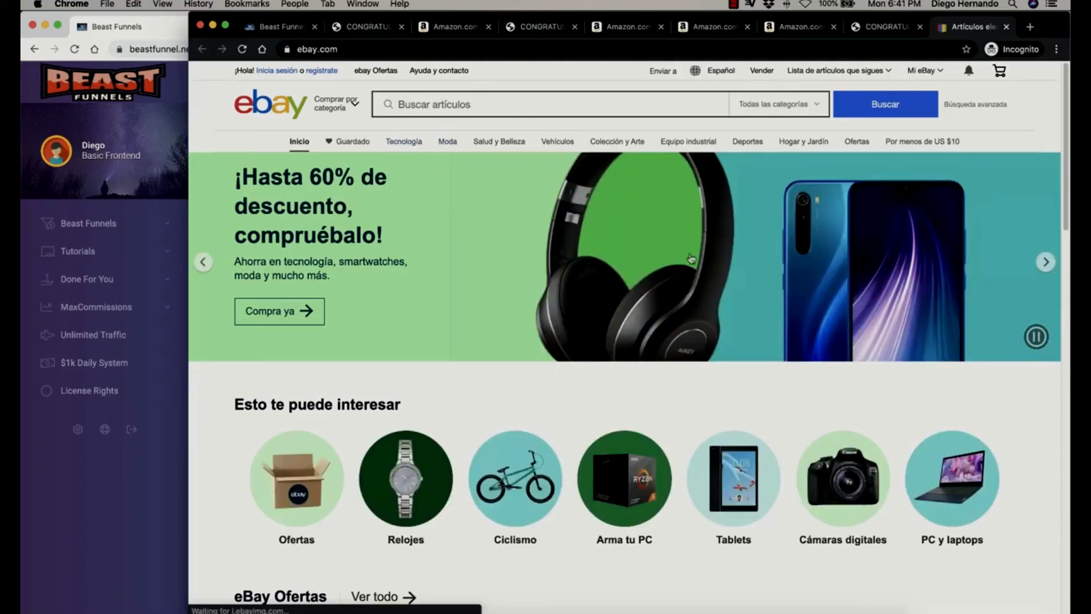
Open the Manage your Beast Funnels page from the Beast Funnels section.
{"action": "left_click", "coordinate": [117, 488]}
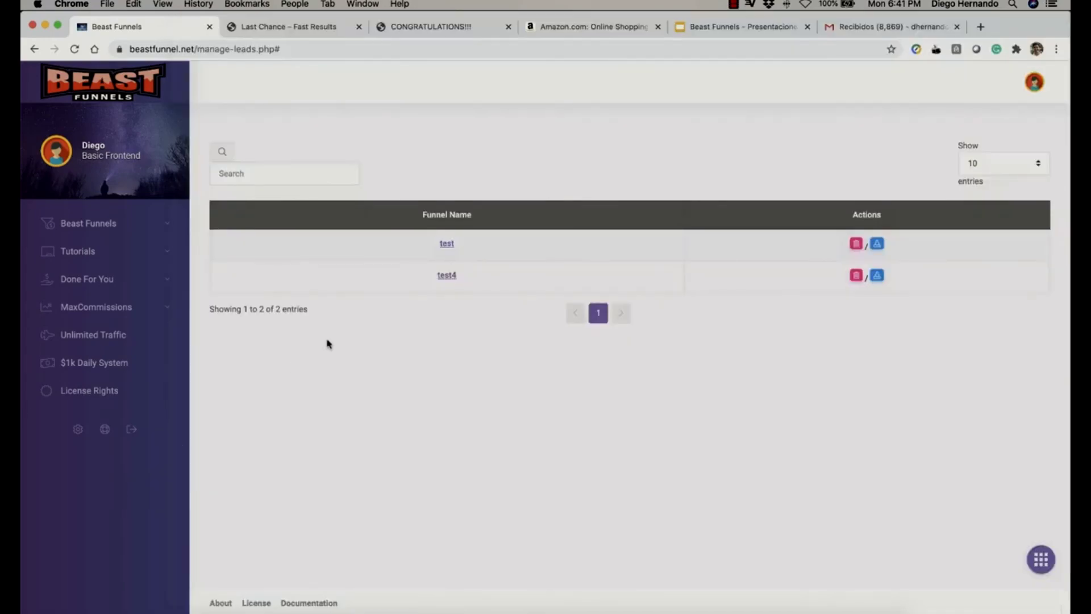
{"action": "left_click", "coordinate": [153, 224]}
{"action": "left_click", "coordinate": [122, 262]}
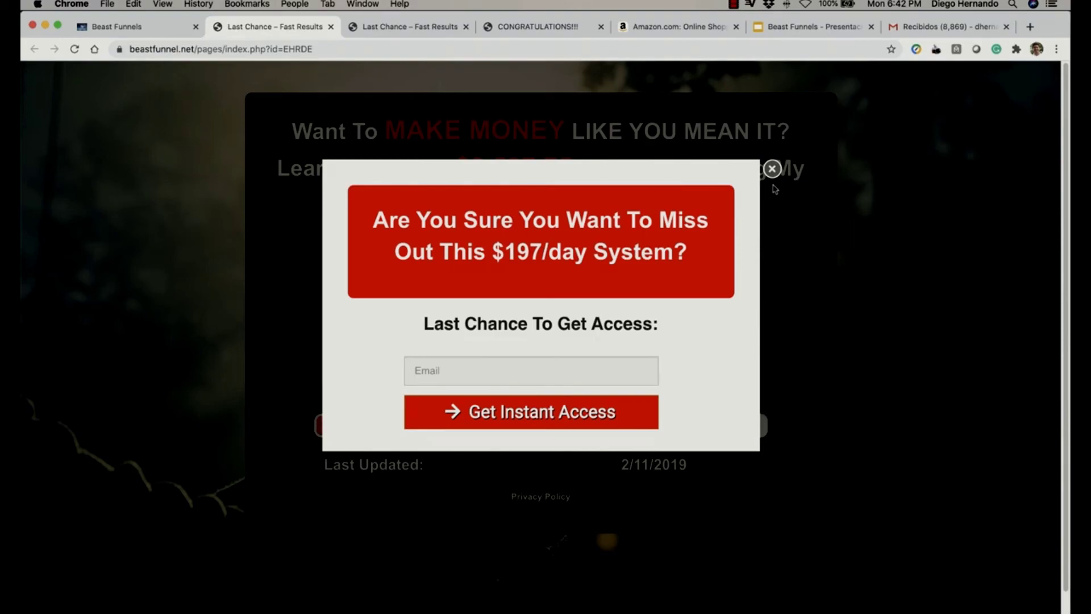
Enter a subscriber e-mail in the landing page's exit pop-up, then return to the referral slides.
{"action": "left_click", "coordinate": [474, 373]}
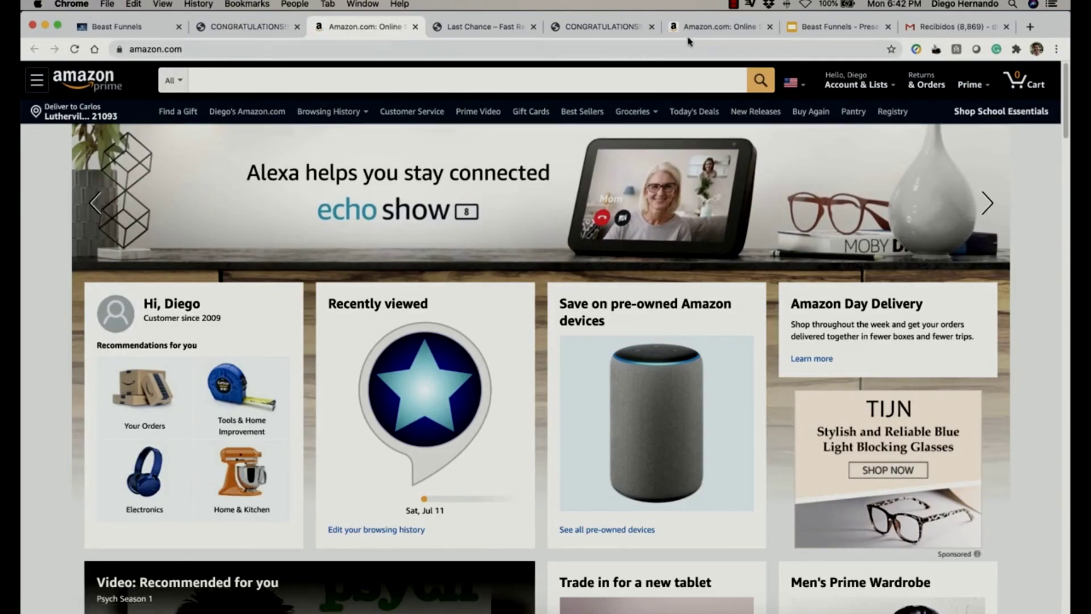
{"action": "left_click", "coordinate": [829, 31]}
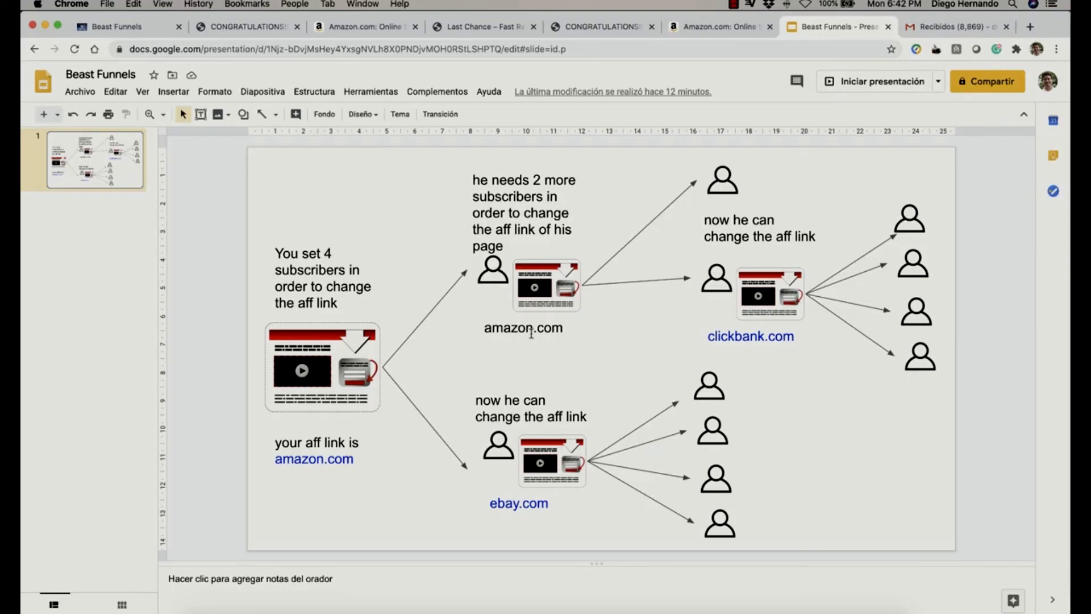
Point out the amazon.com and ebay.com subscribers and the four eBay page subscribers on the referral diagram.
{"action": "left_click", "coordinate": [486, 272]}
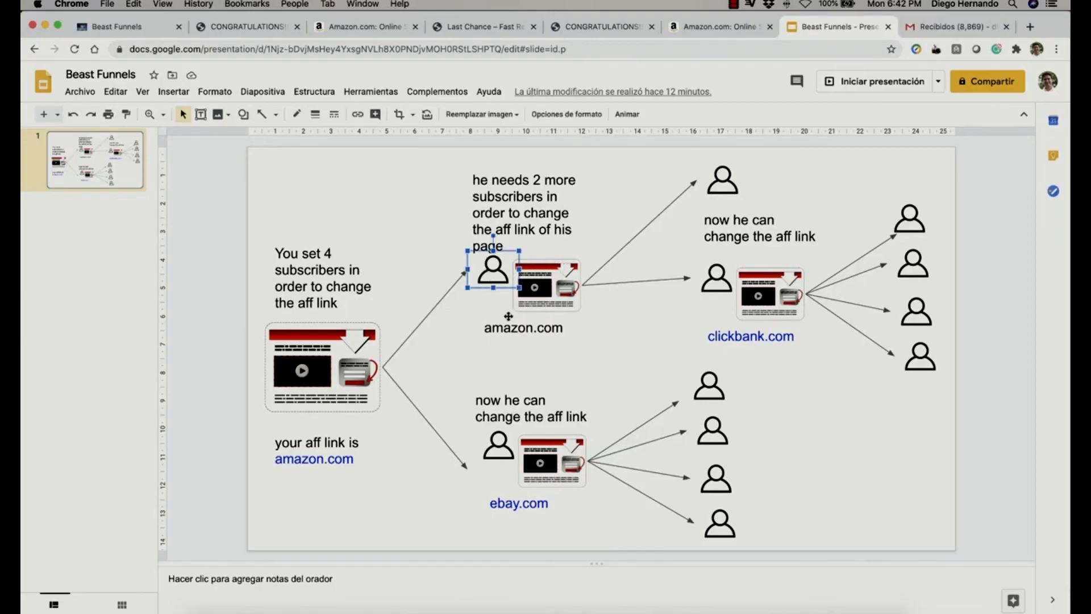
{"action": "left_click", "coordinate": [490, 457]}
{"action": "left_click", "coordinate": [706, 398]}
{"action": "left_click", "coordinate": [723, 435]}
{"action": "left_click", "coordinate": [717, 483]}
{"action": "left_click", "coordinate": [719, 527]}
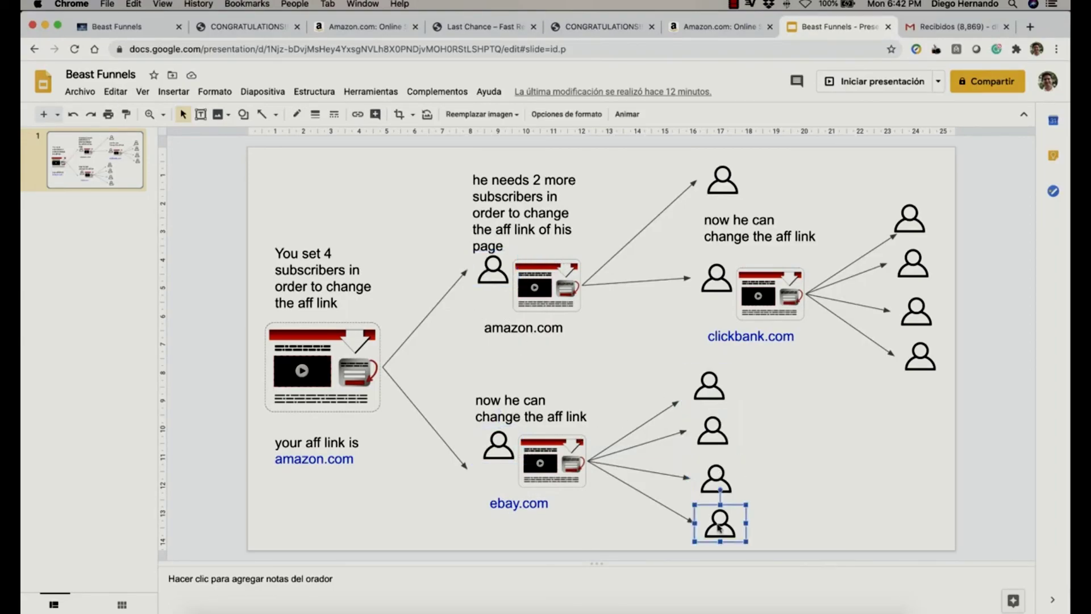
Point out the four clickbank.com page subscribers and highlight the 'You set 4' sentence.
{"action": "left_click", "coordinate": [900, 226]}
{"action": "left_click", "coordinate": [913, 257]}
{"action": "left_click", "coordinate": [911, 320]}
{"action": "left_click", "coordinate": [923, 353]}
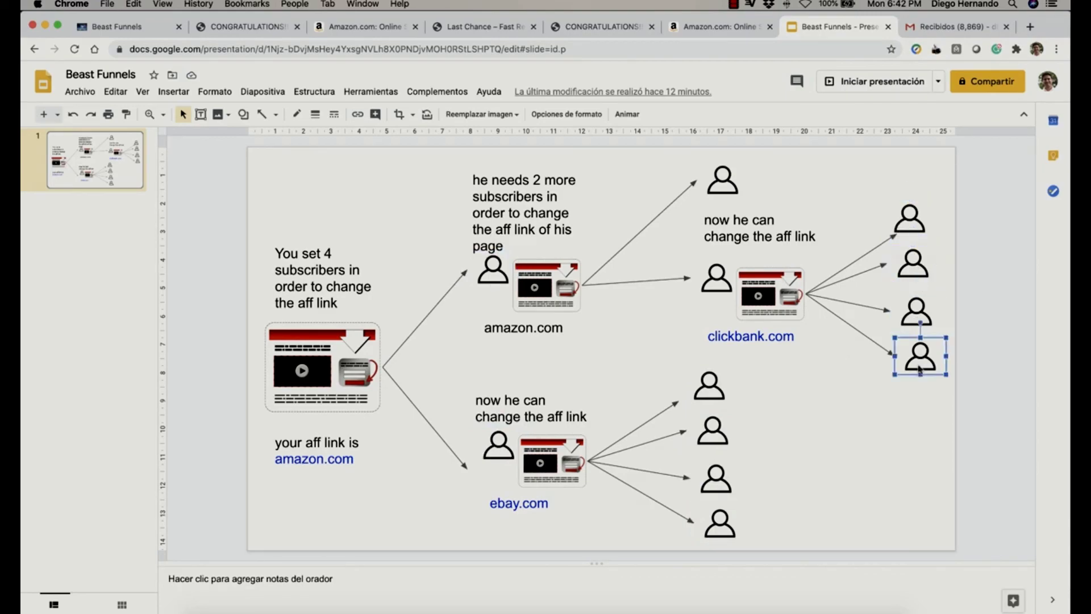
{"action": "left_click", "coordinate": [296, 255]}
{"action": "left_click_drag", "start_coordinate": [296, 256], "coordinate": [347, 293]}
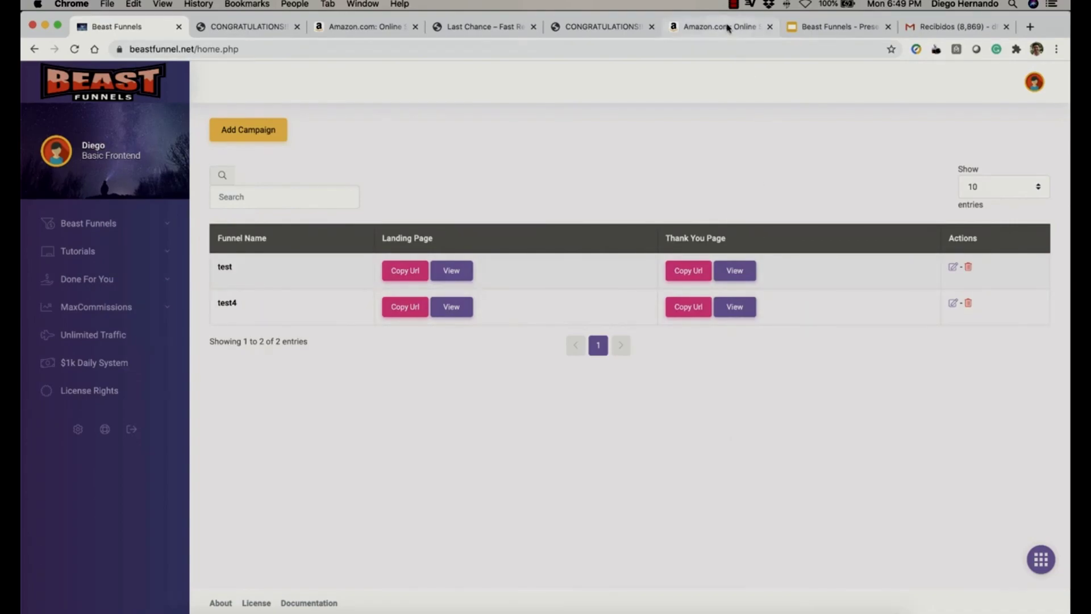
{"action": "left_click", "coordinate": [733, 4]}
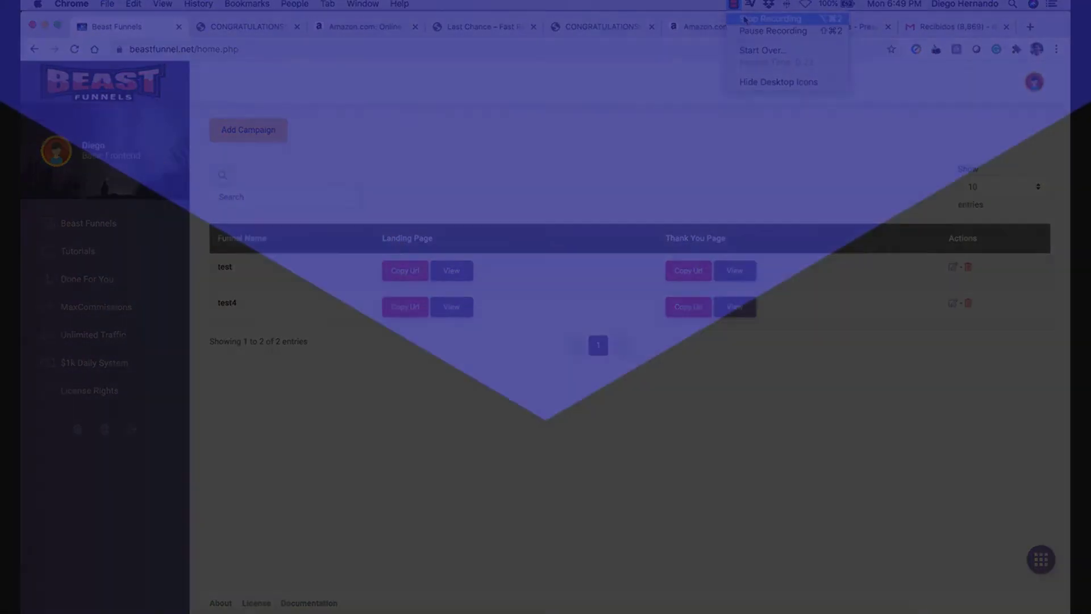